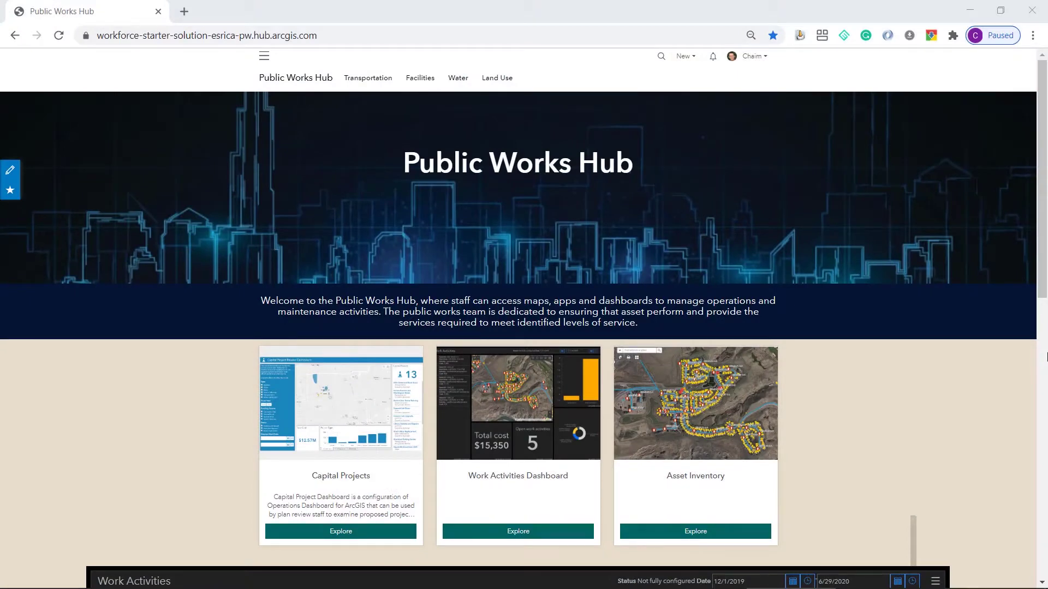
Step: Launch Hydrant Inspections from the hub's Water page to reach the 180-assignment dispatch page
left_click(458, 85)
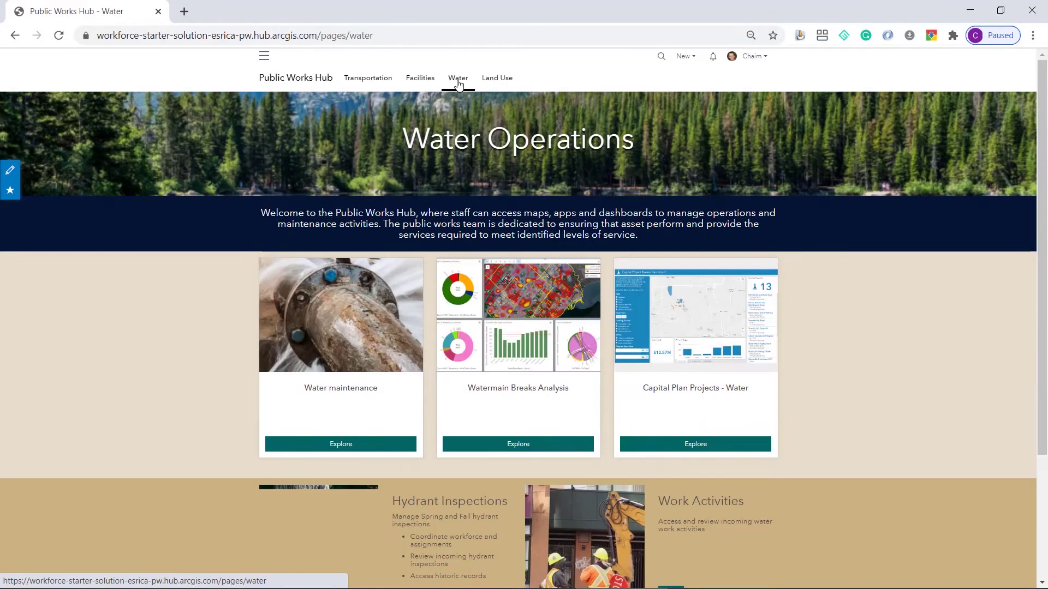
scroll(365, 243, "down", 3)
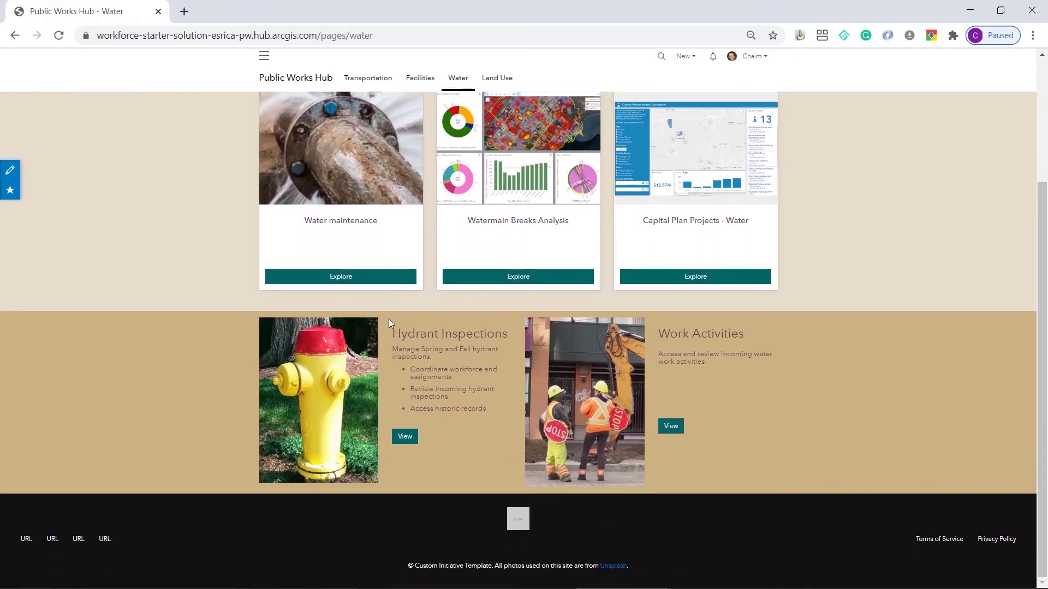
left_click(402, 437)
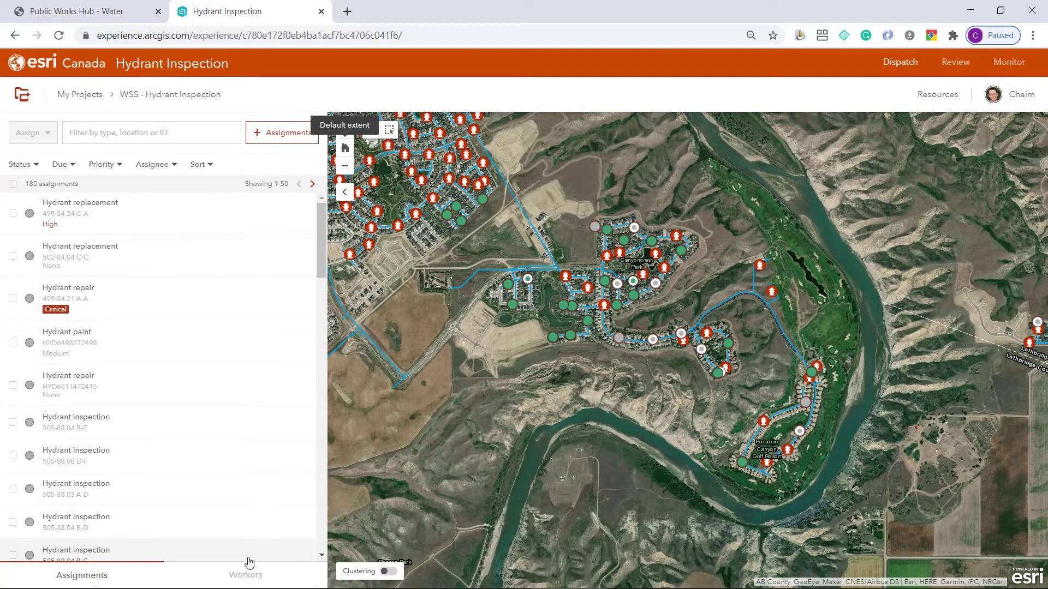
Step: Show the Workers list and zoom the map to the one active worker
left_click(248, 578)
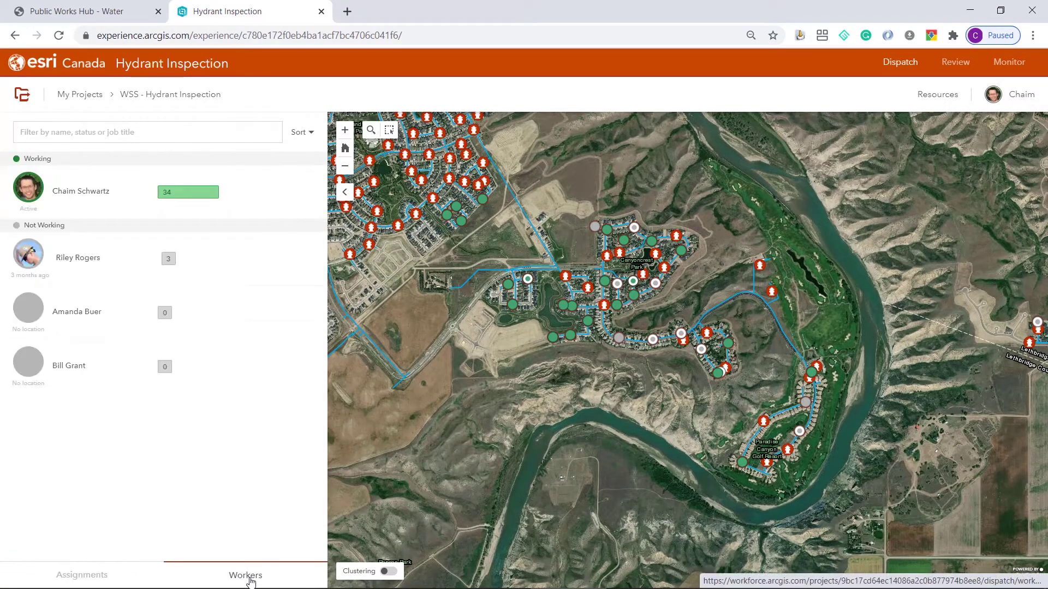
left_click(101, 204)
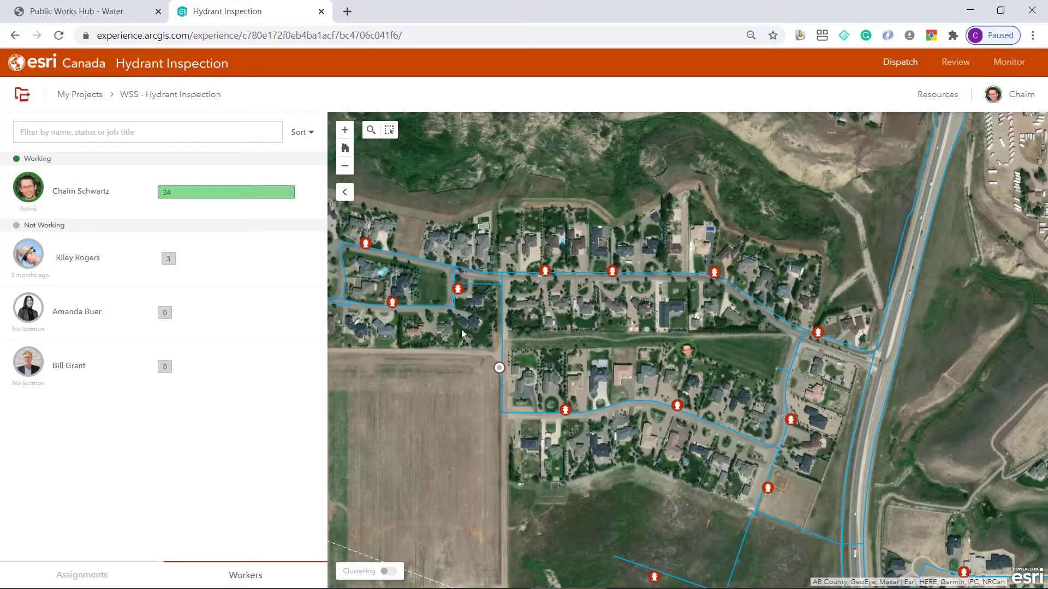
Step: Box-select hydrants 499-88.22 A-C and B-C in the neighbourhood west of the worker
left_click(390, 131)
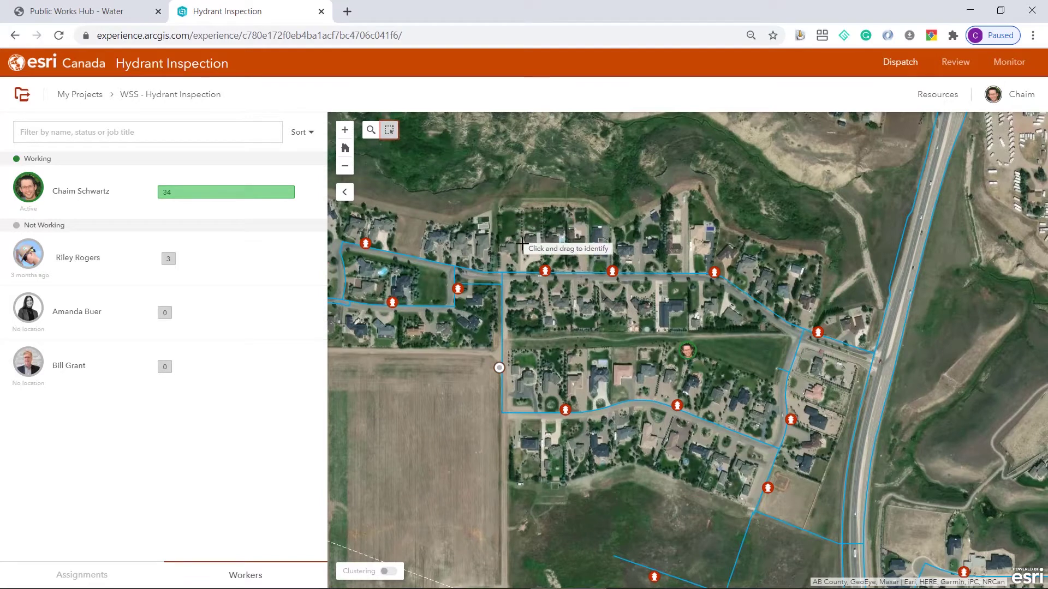
left_click_drag(549, 392, 717, 437)
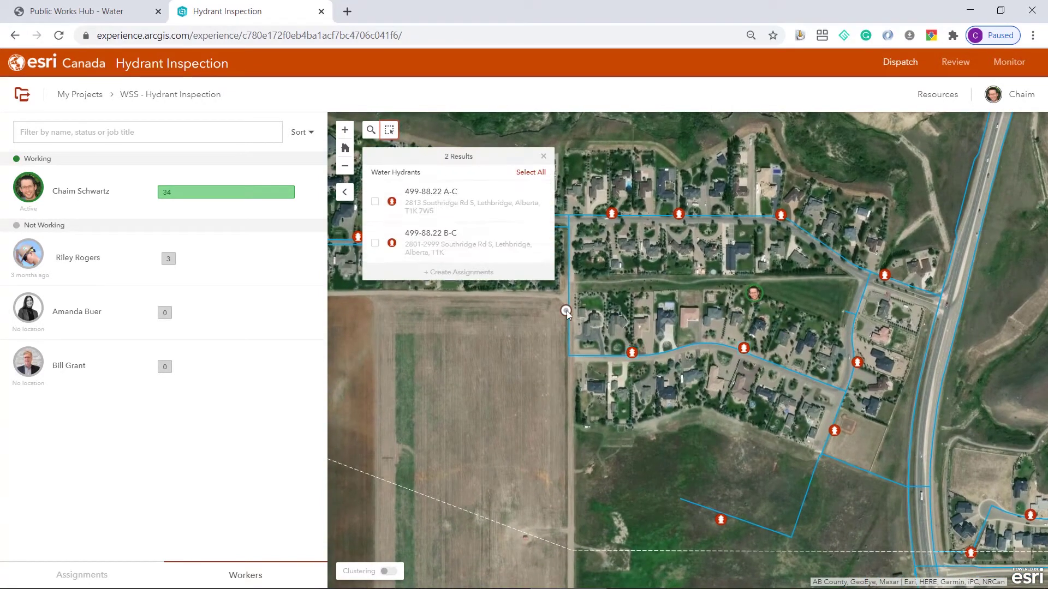
left_click(522, 174)
Step: Make both hydrants Hydrant inspection assignments for the working worker with Critical priority
left_click(471, 272)
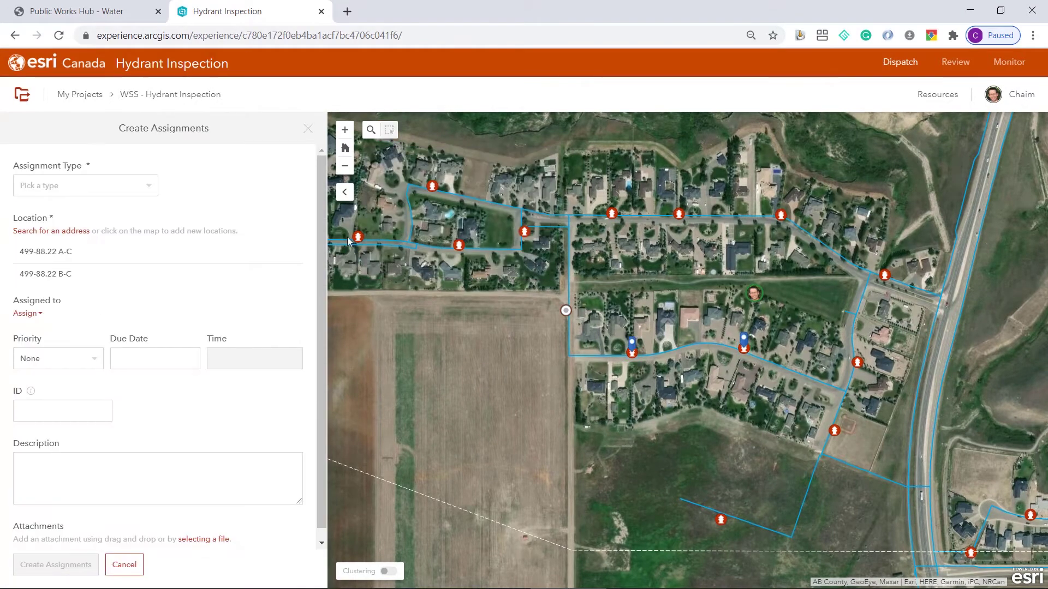
left_click(136, 187)
left_click(97, 236)
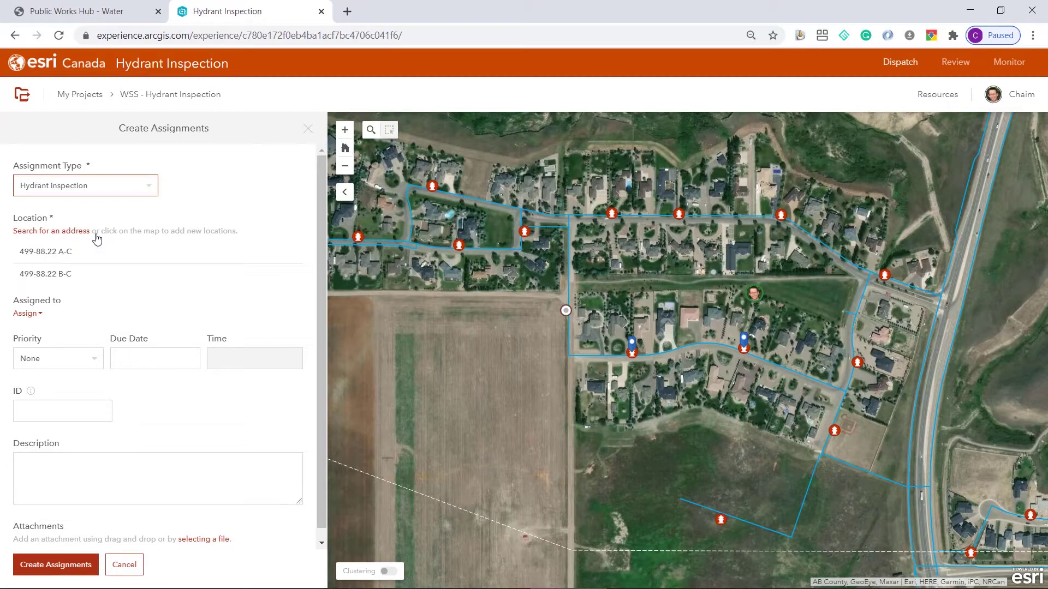
left_click(31, 318)
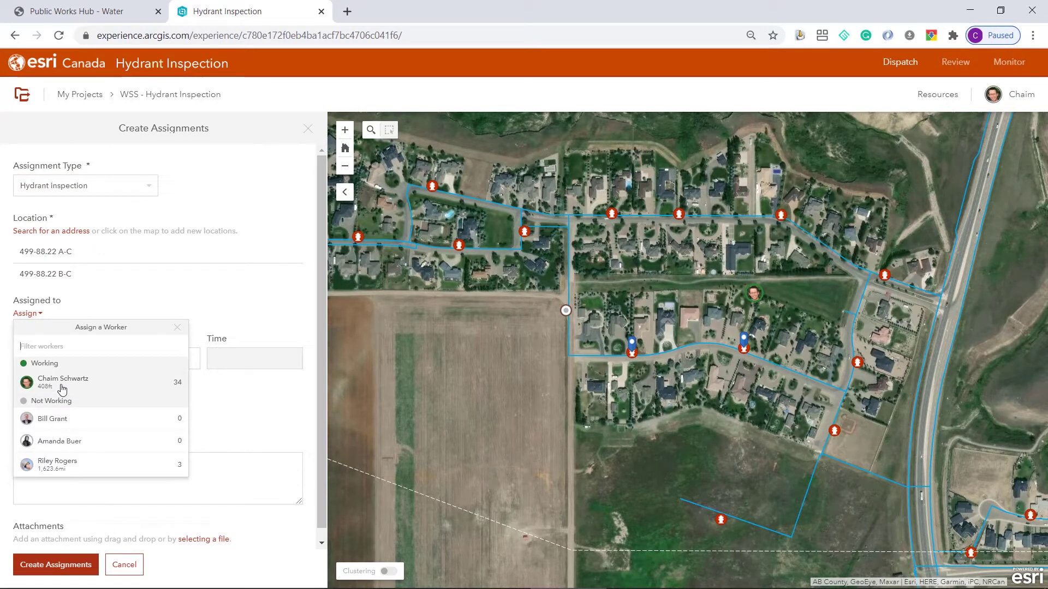
left_click(56, 377)
left_click(61, 375)
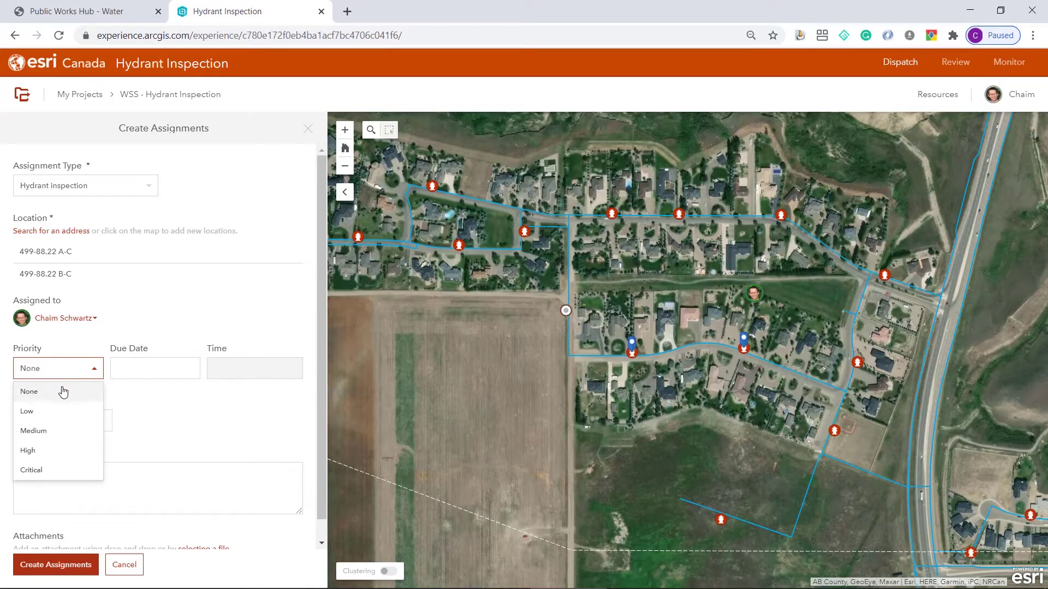
left_click(53, 470)
Step: Set the due date to 6/30/2020 at 6:00 pm and create the two assignments
left_click(178, 375)
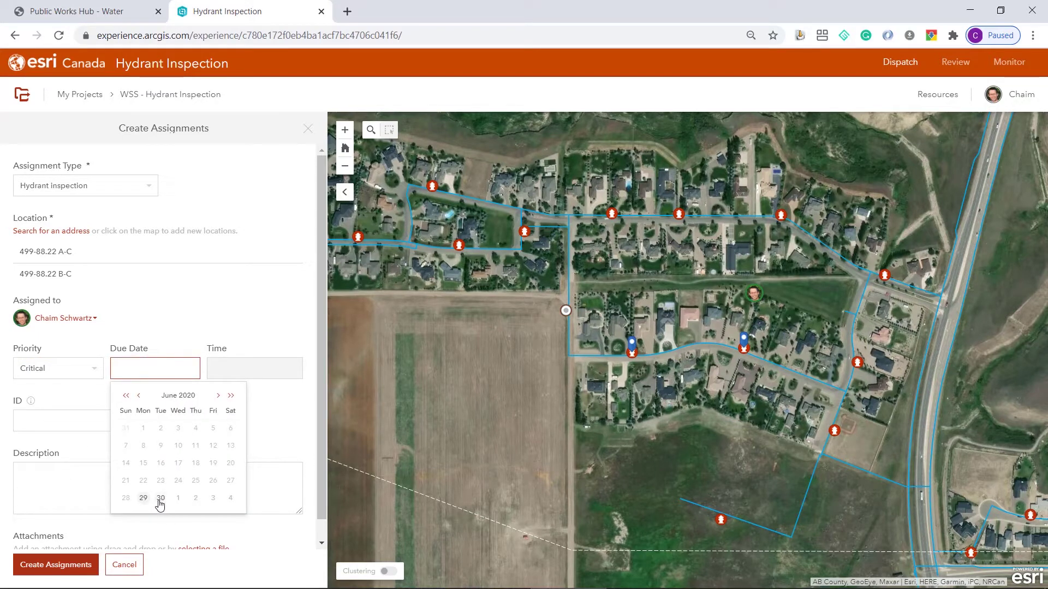
left_click(160, 498)
left_click(257, 368)
scroll(232, 458, "down", 5)
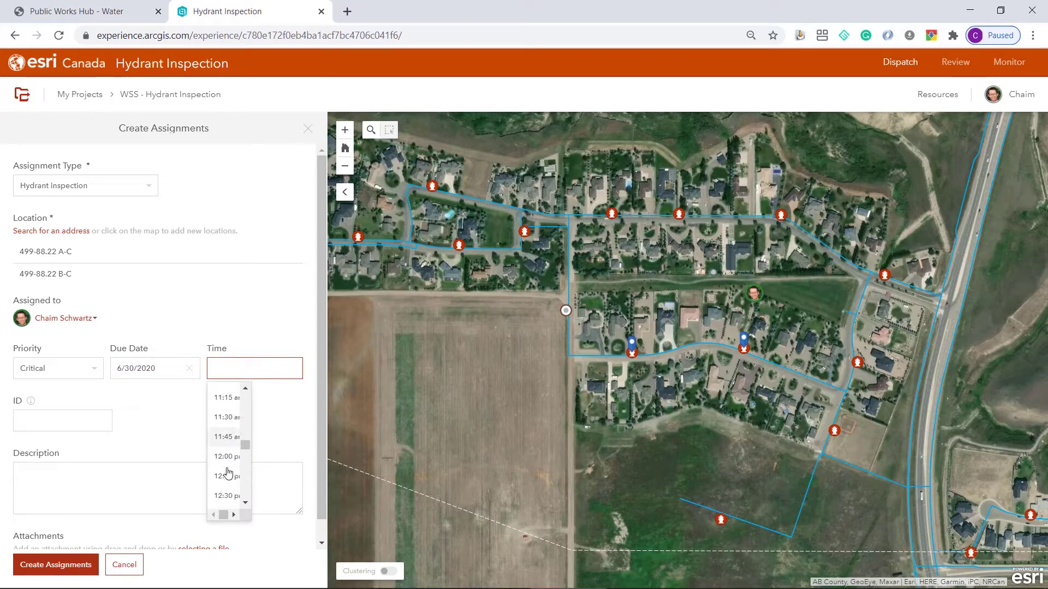
scroll(228, 474, "down", 4)
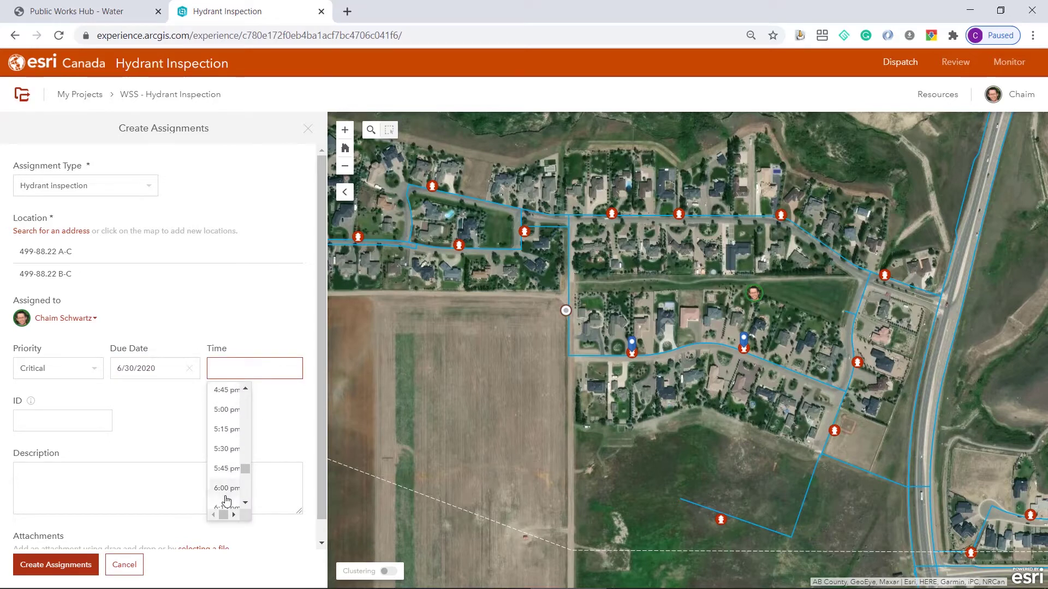
left_click(226, 495)
left_click(68, 563)
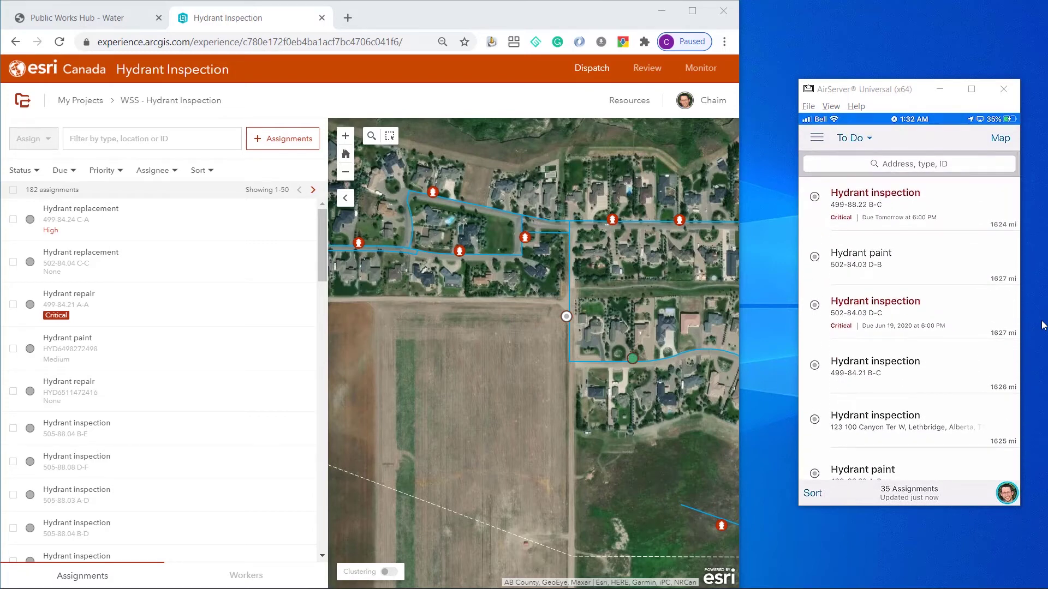
Step: Maximize the Chrome window so the dispatch page fills the screen again
key("super+Up")
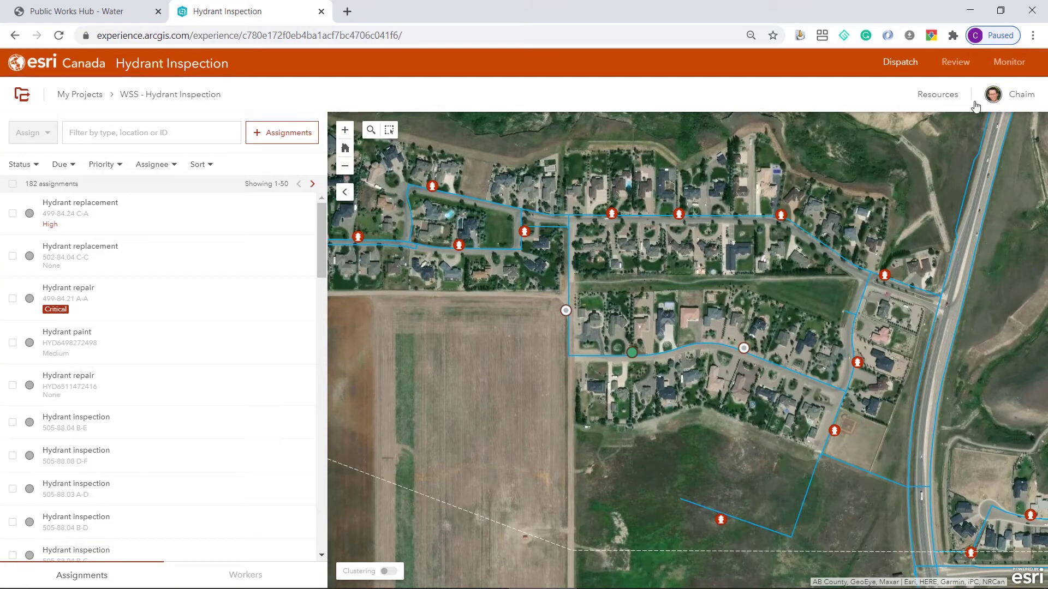
Step: Go to the Review page from the orange header bar
left_click(958, 71)
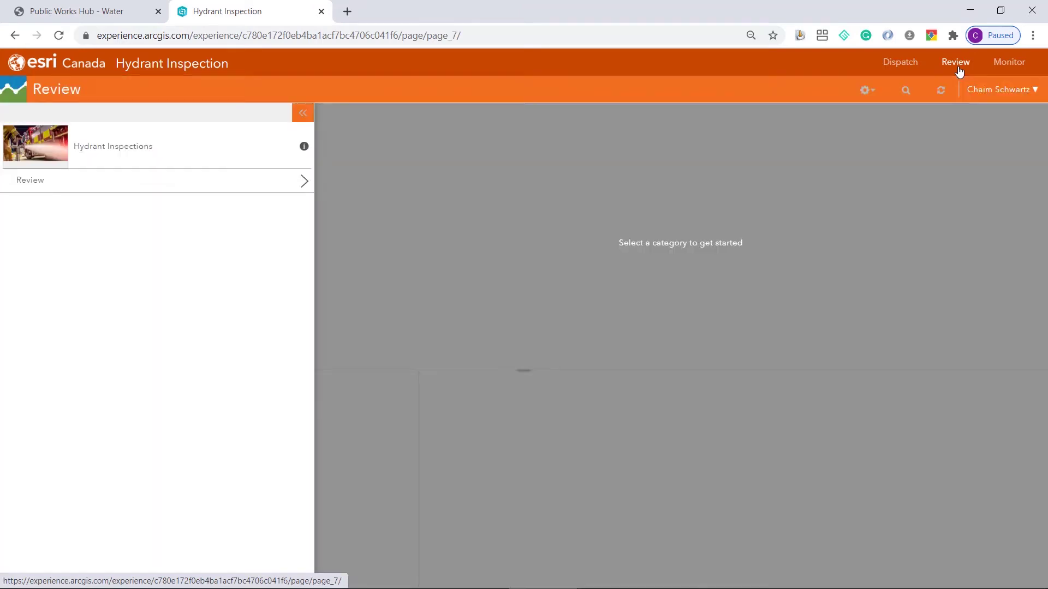
Step: Open the 499-88.22 A-C inspection from the Review table and view its attached photo
left_click(285, 184)
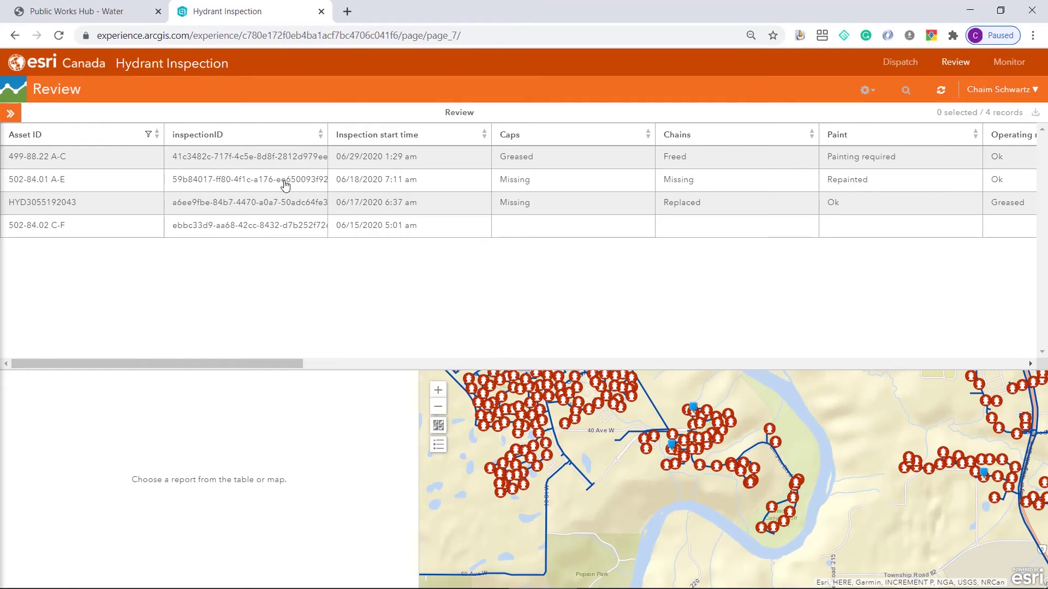
left_click(363, 162)
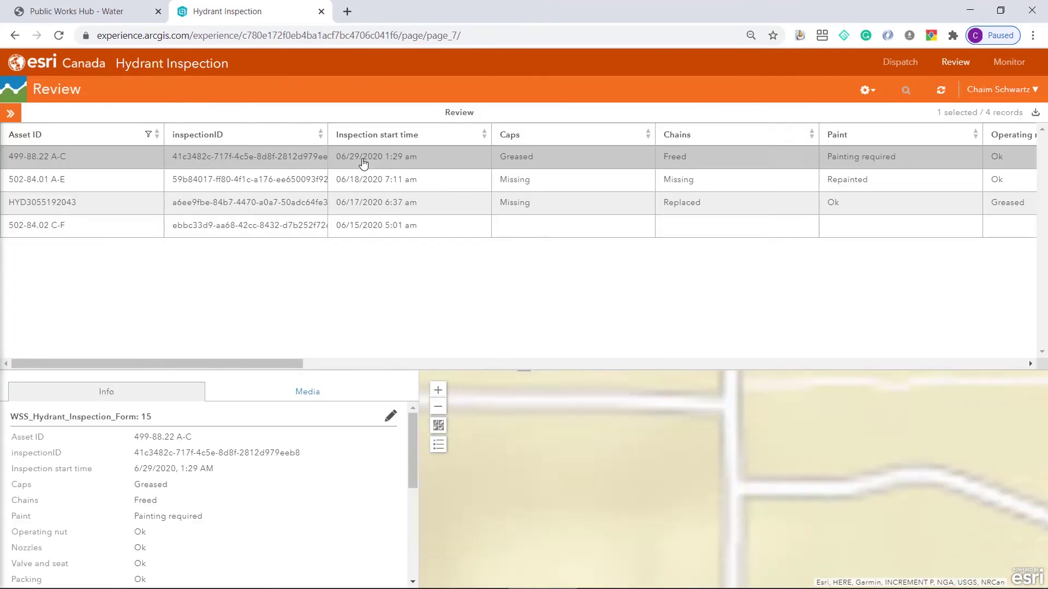
scroll(248, 516, "down", 5)
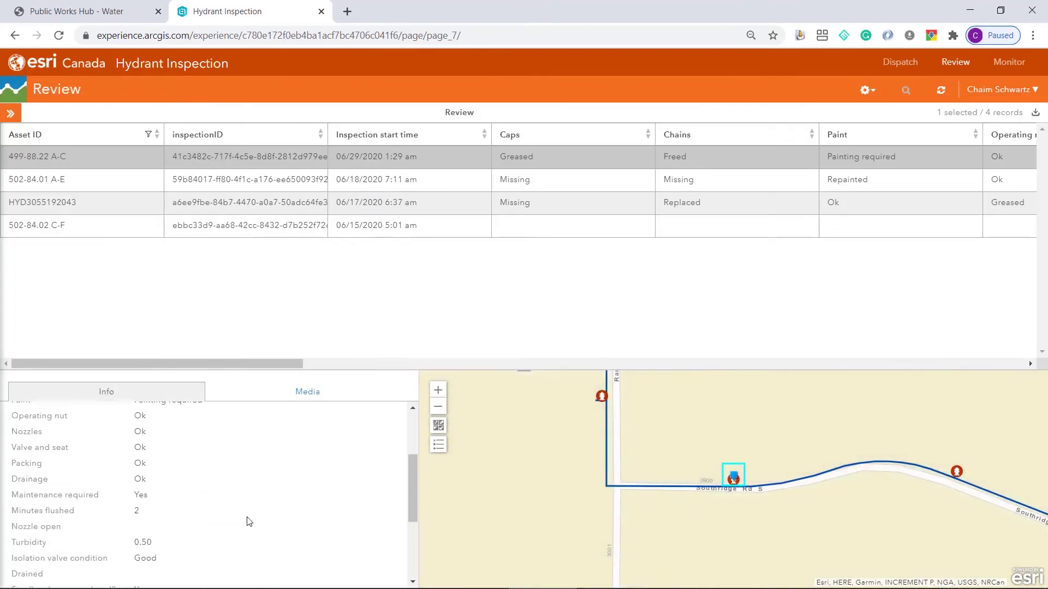
left_click(308, 402)
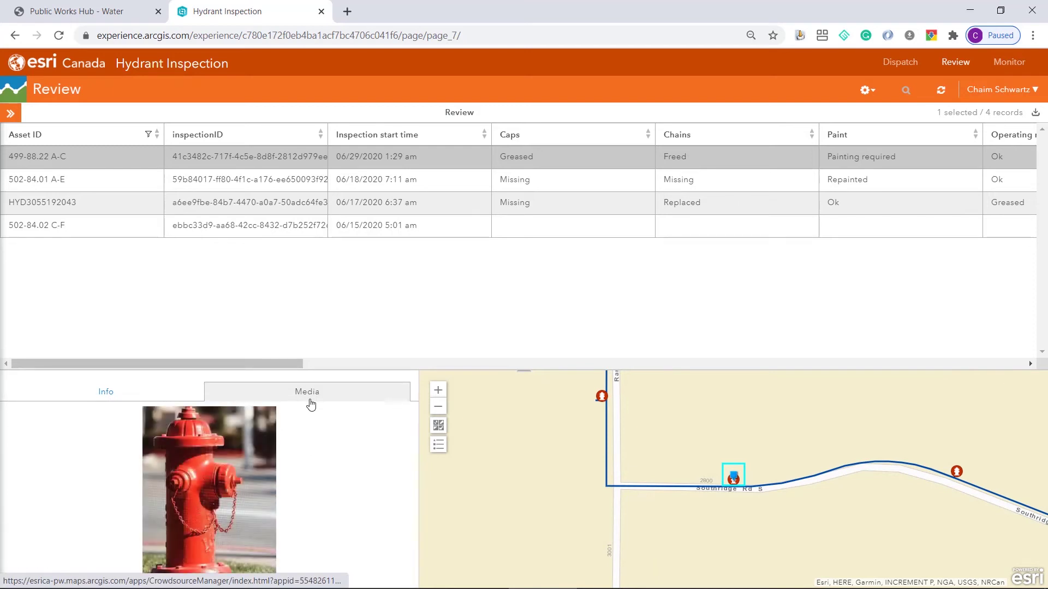
Step: Copy the hydrant's Asset ID from the Info values and return to the Dispatch map
left_click(180, 392)
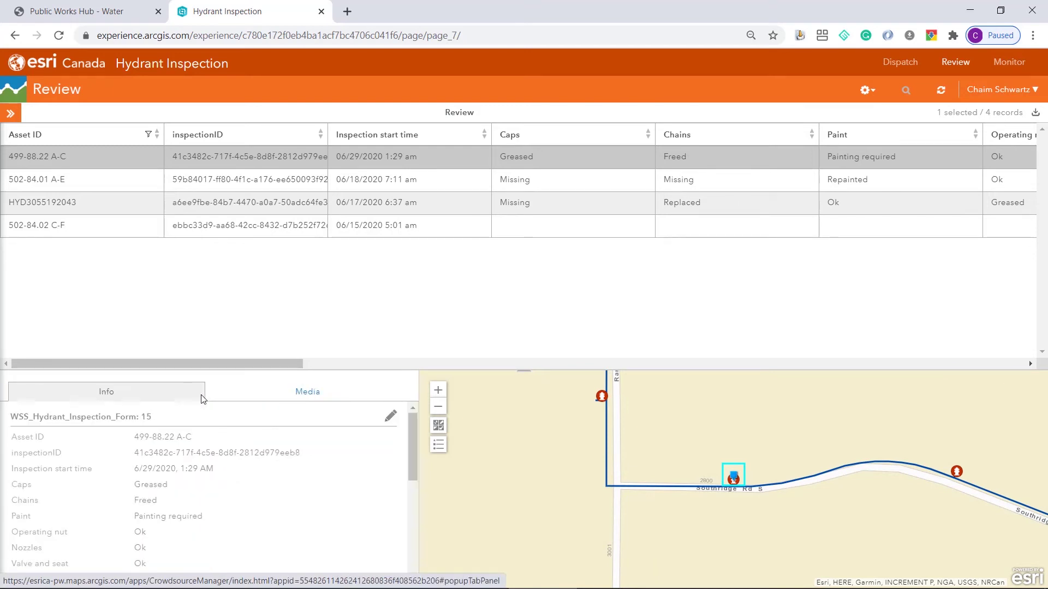
left_click_drag(153, 439, 190, 439)
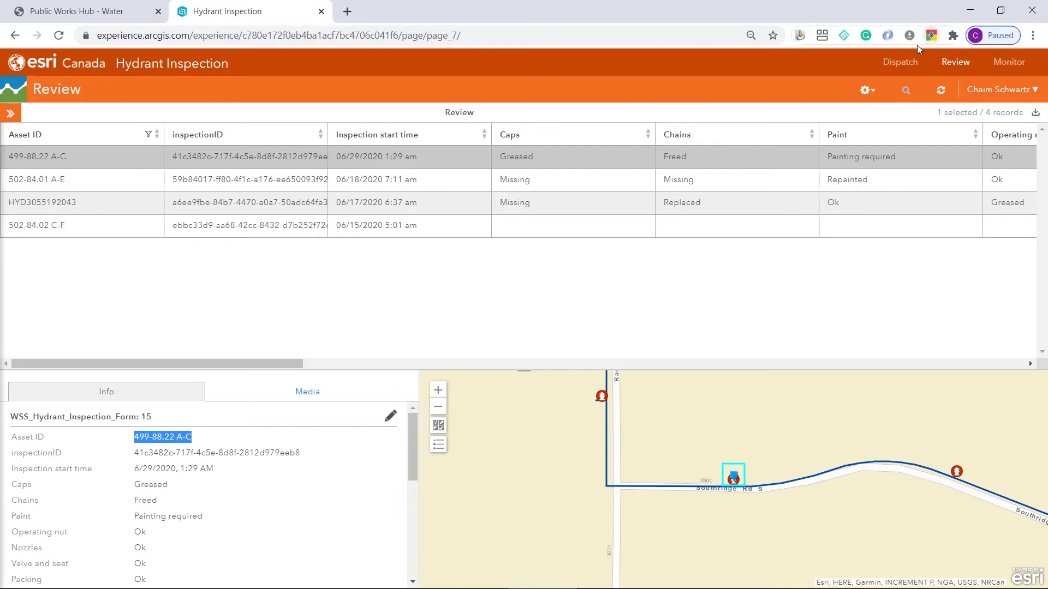
left_click(900, 62)
left_click(368, 134)
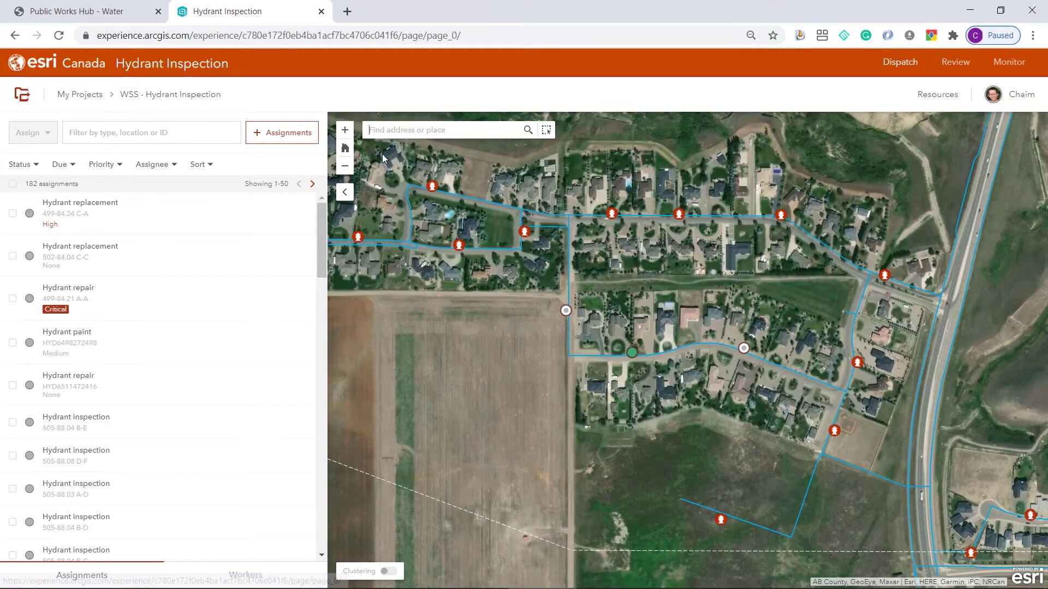
Step: Search the map for hydrant 499-88.22 A-C with the pasted asset ID and open its details
type("499-88.22 A-C")
key("Return")
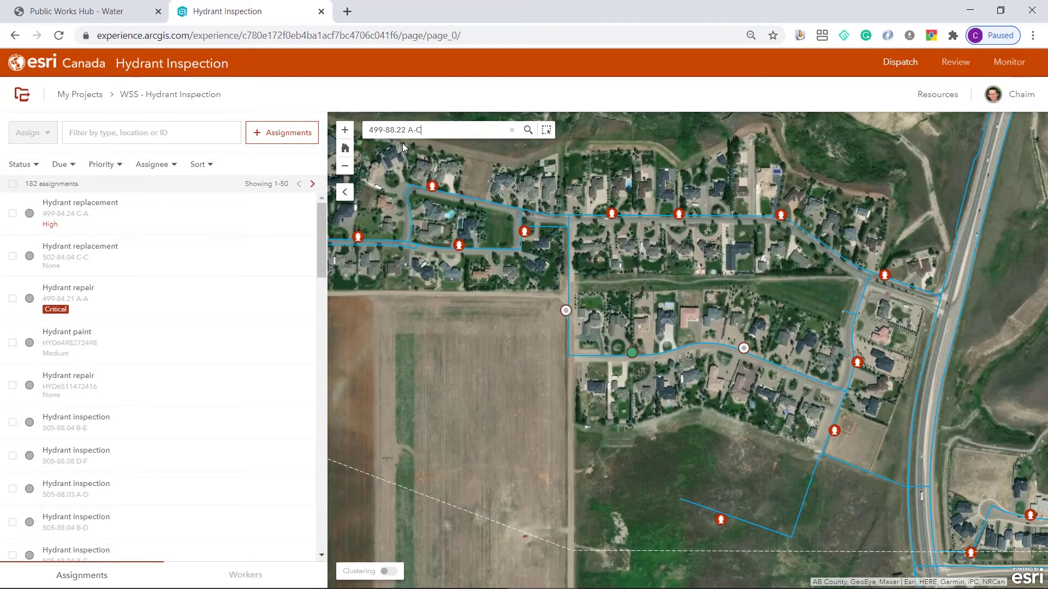
left_click(432, 206)
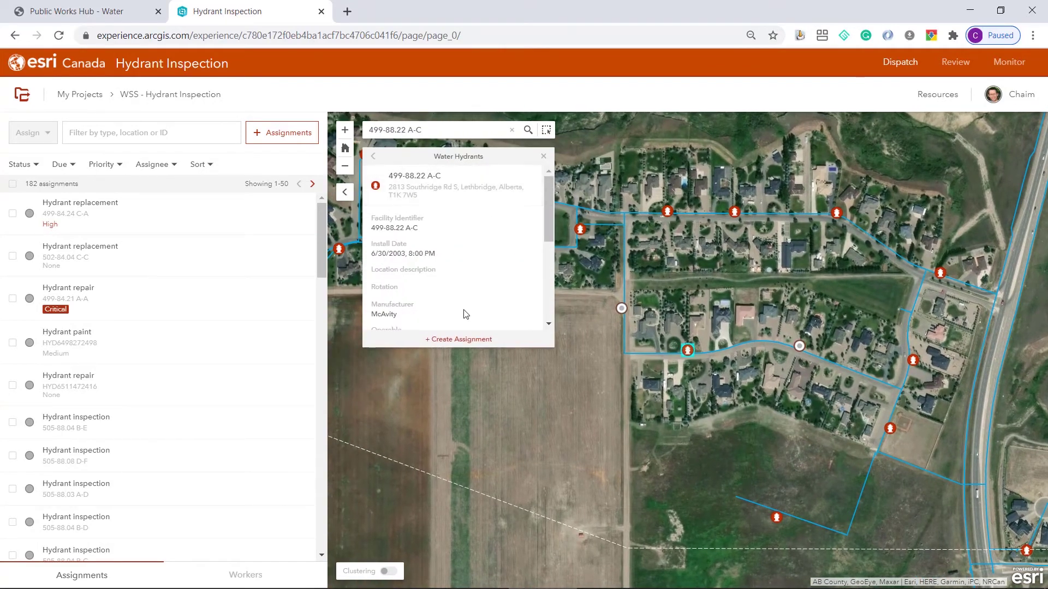
Step: Create a Hydrant paint assignment for this hydrant, assigned to the working field worker
left_click(443, 340)
left_click(135, 192)
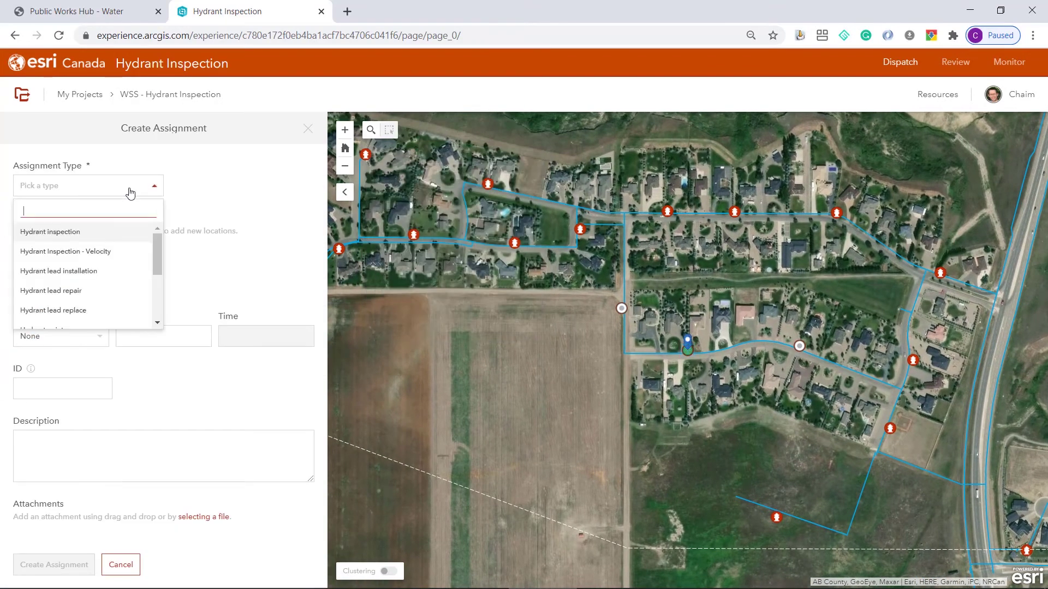
type("paint")
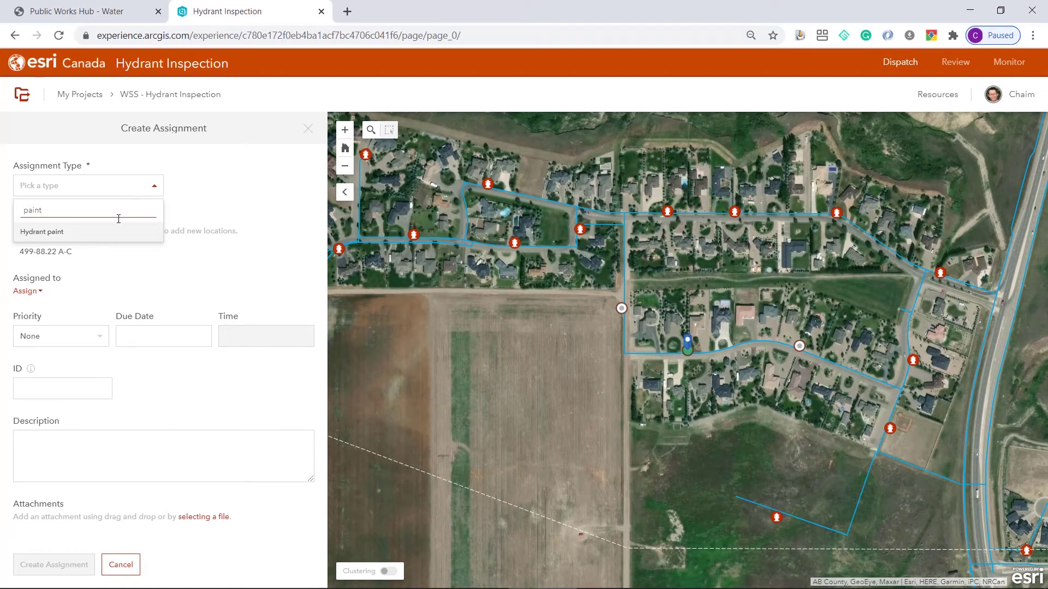
left_click(111, 232)
left_click(31, 293)
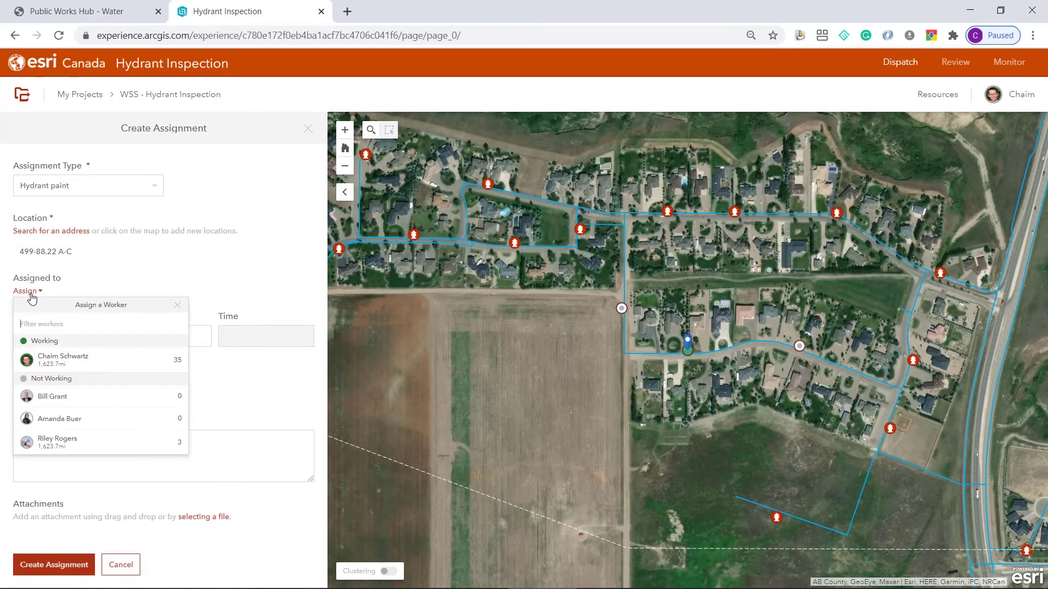
left_click(53, 360)
left_click(71, 565)
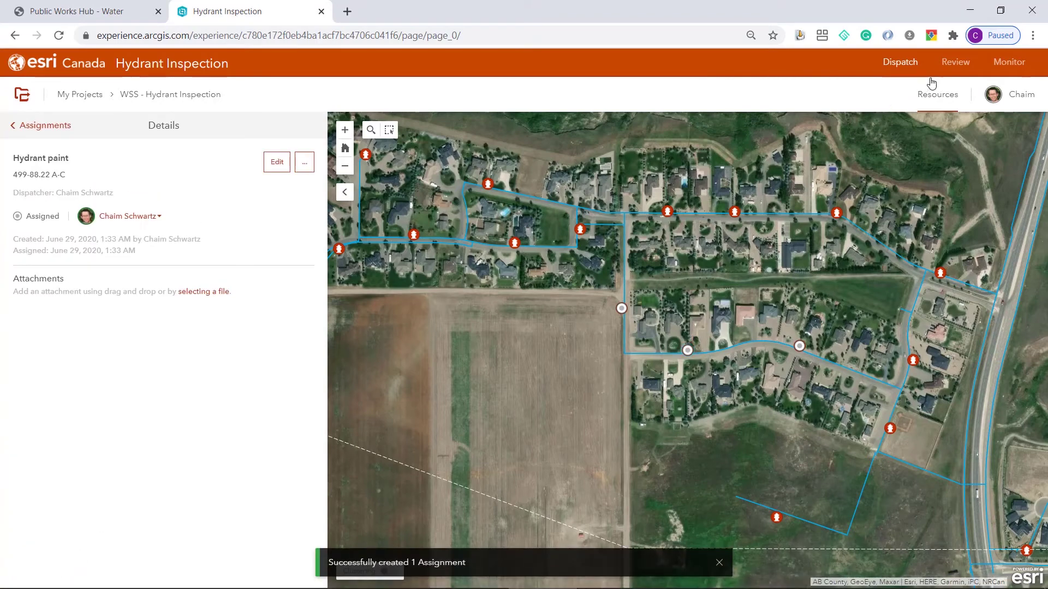
Step: On the Review page, set the 499-88.22 A-C inspection's status to Closed and save
left_click(952, 66)
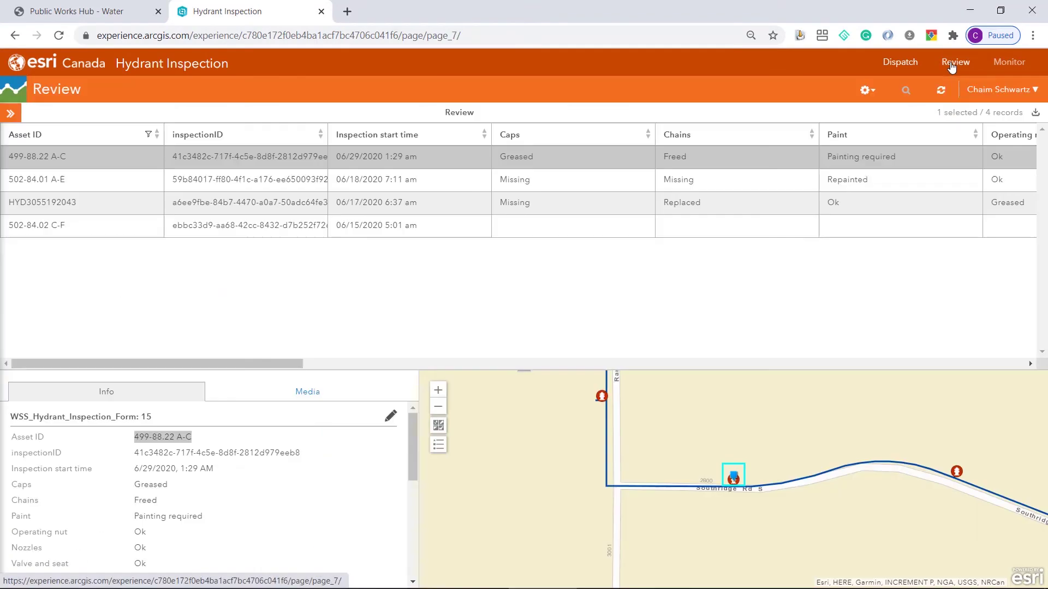
left_click(390, 418)
scroll(414, 433, "down", 10)
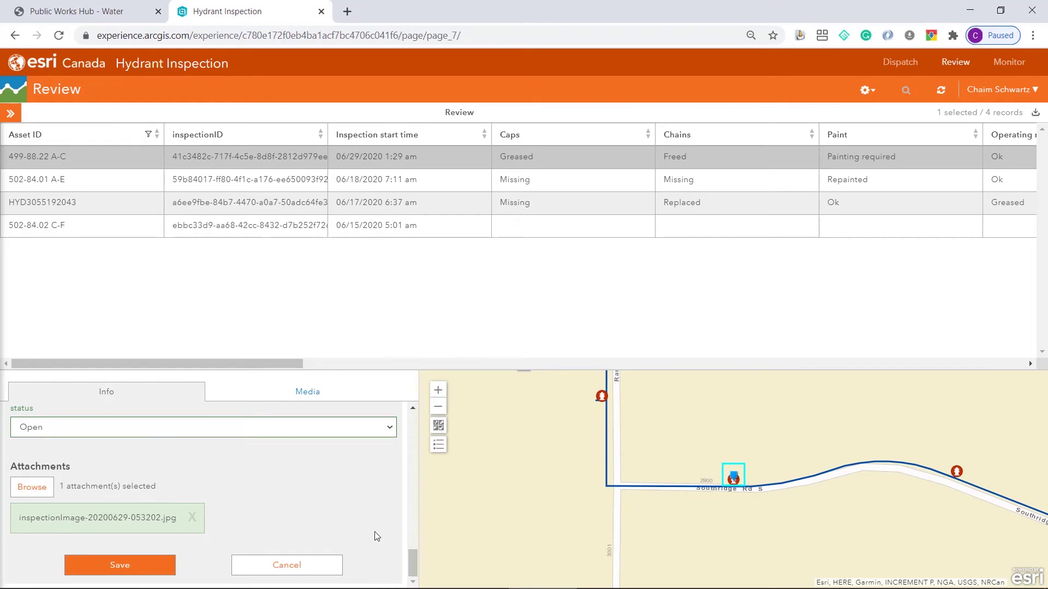
left_click(381, 431)
left_click(361, 463)
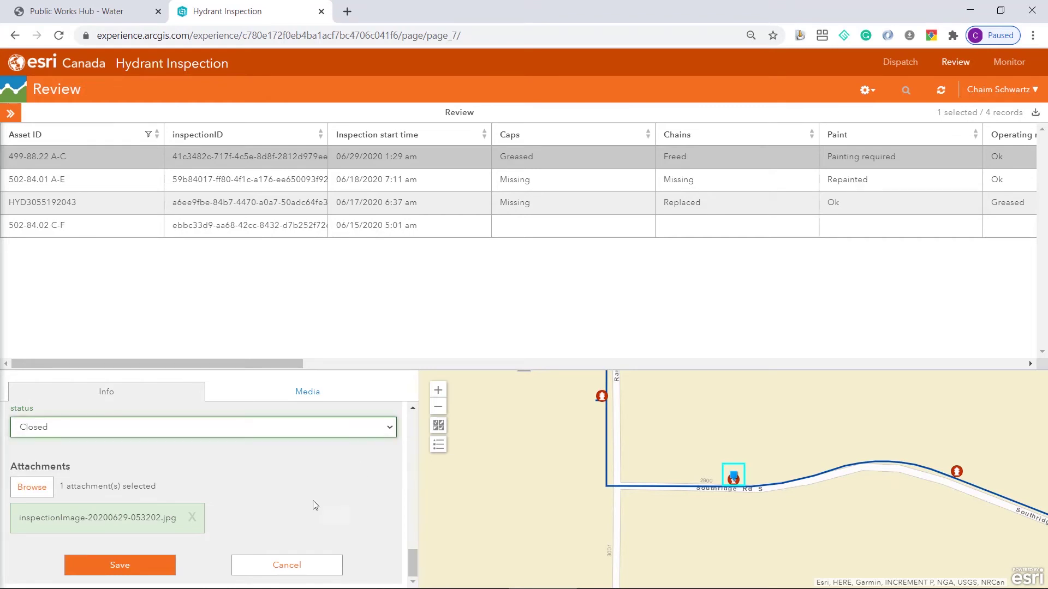
left_click(120, 566)
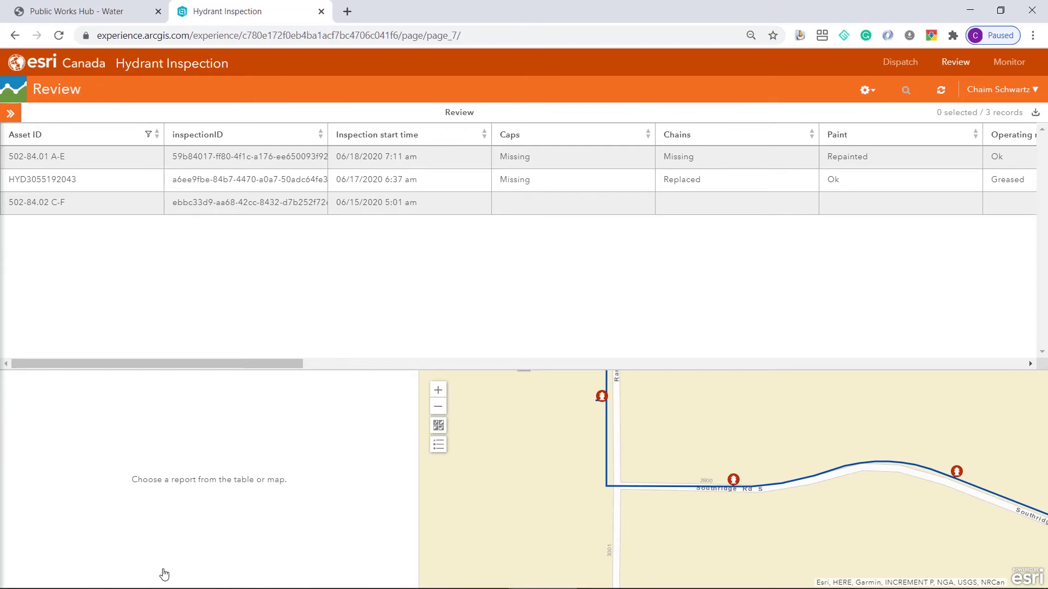
Step: Open Monitor, show the Hydrants Repainted count, and try then clear the Open/Closed donut filter
left_click(1010, 68)
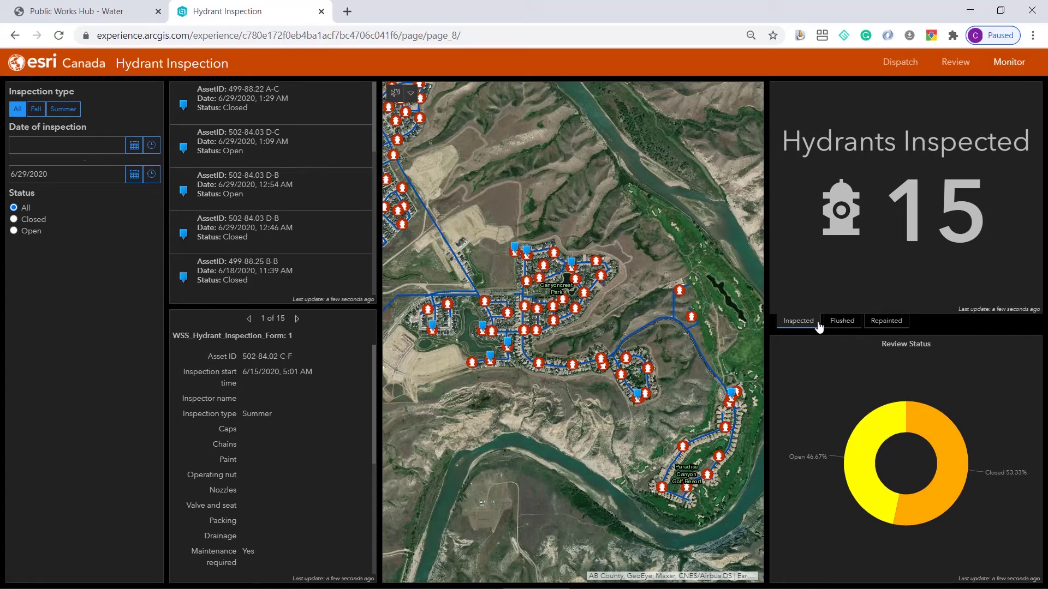
left_click(842, 327)
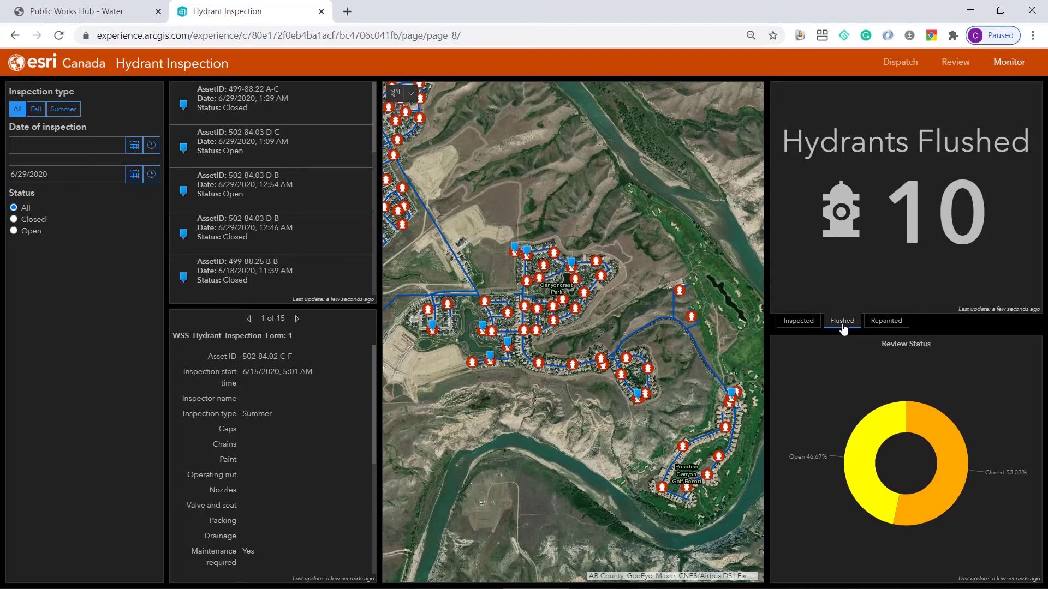
left_click(886, 324)
left_click(883, 424)
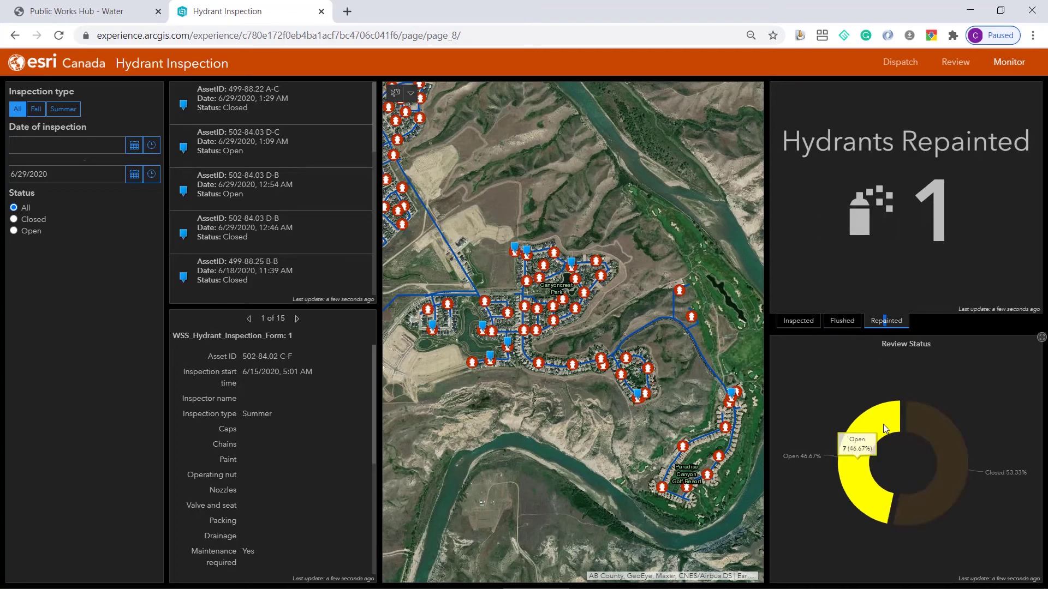
left_click(925, 418)
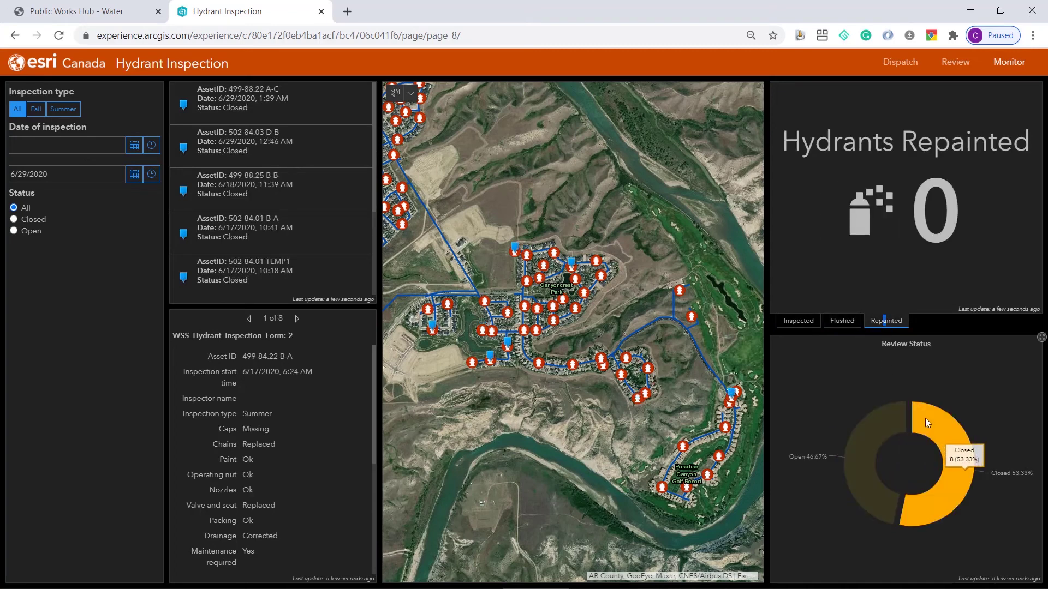
left_click(925, 418)
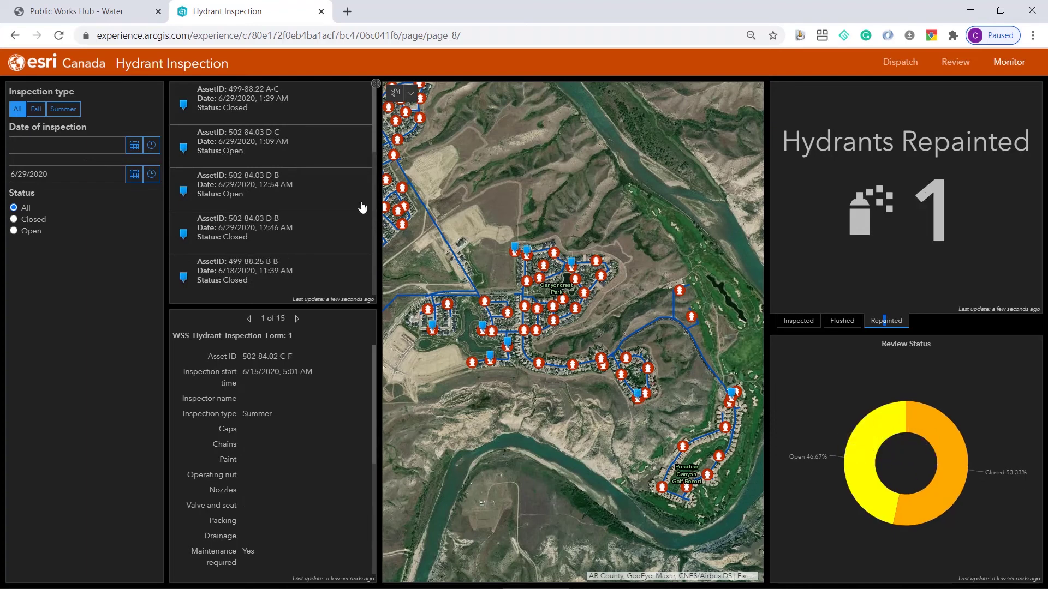
left_click(305, 109)
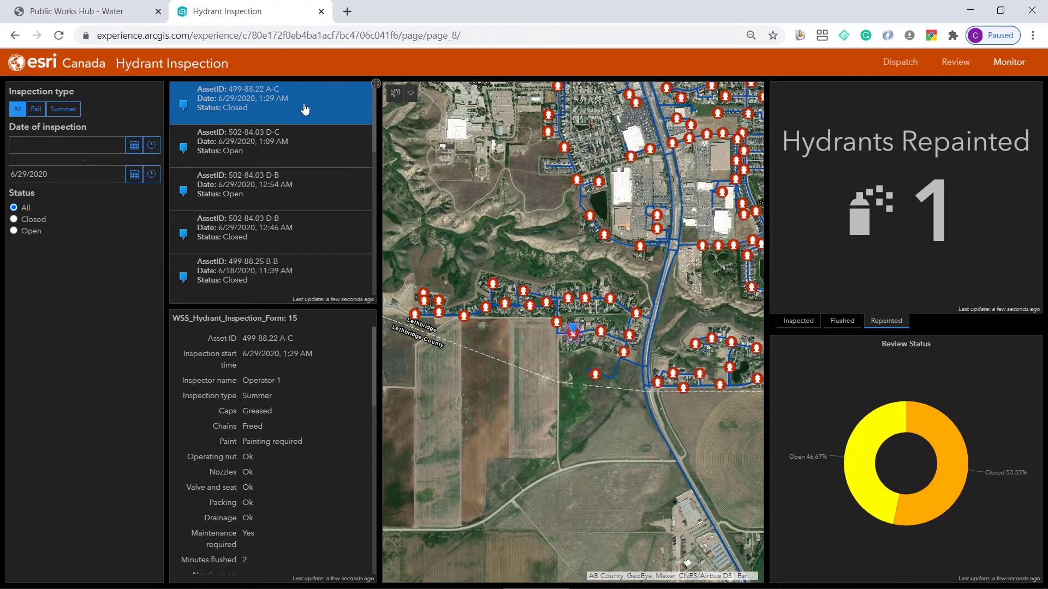
scroll(290, 404, "down", 10)
scroll(290, 404, "down", 5)
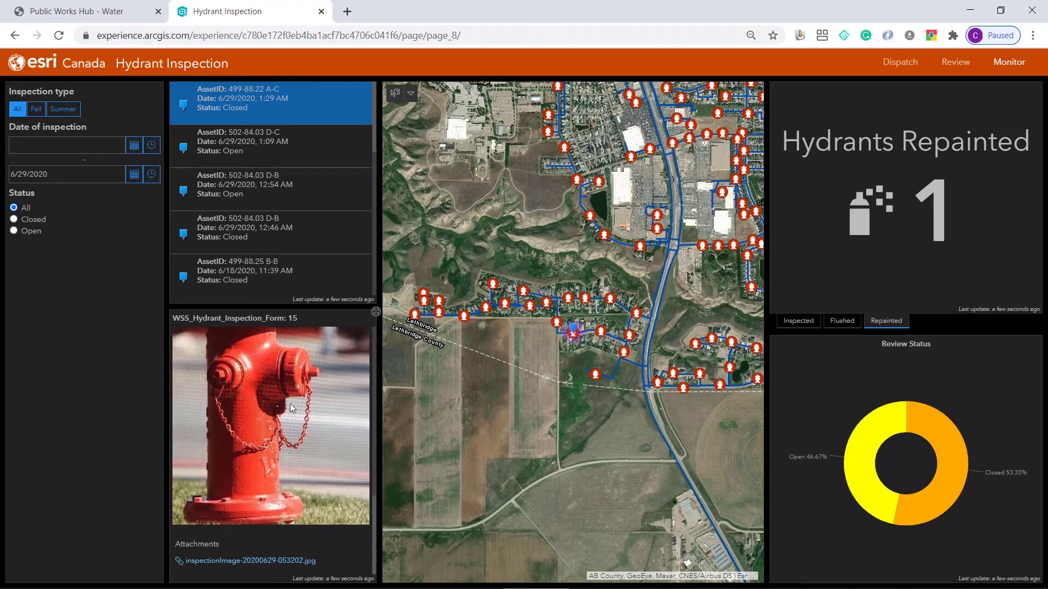
left_click_drag(437, 374, 524, 417)
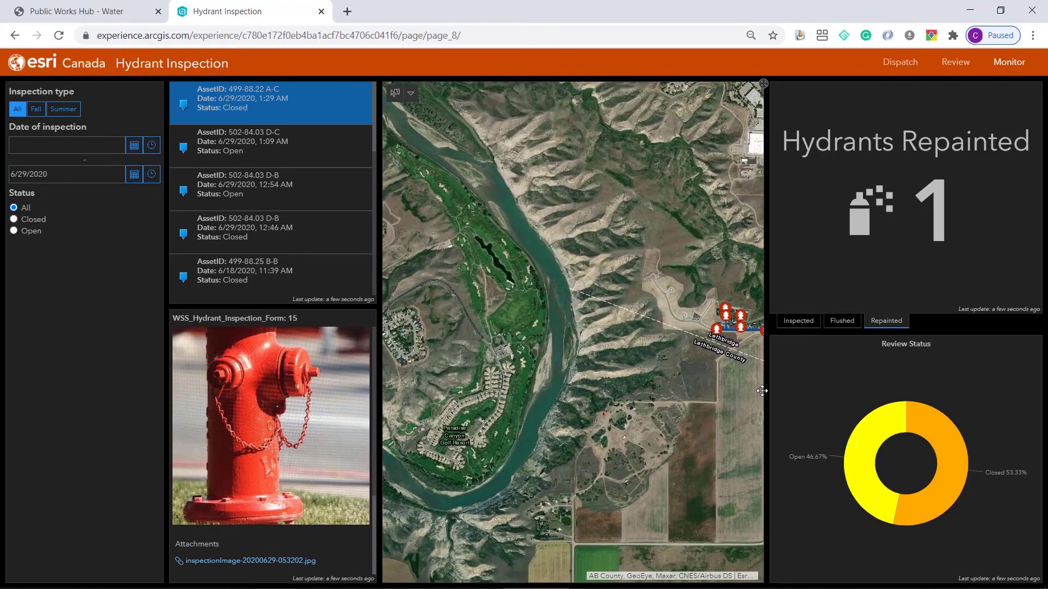
left_click_drag(416, 391, 685, 368)
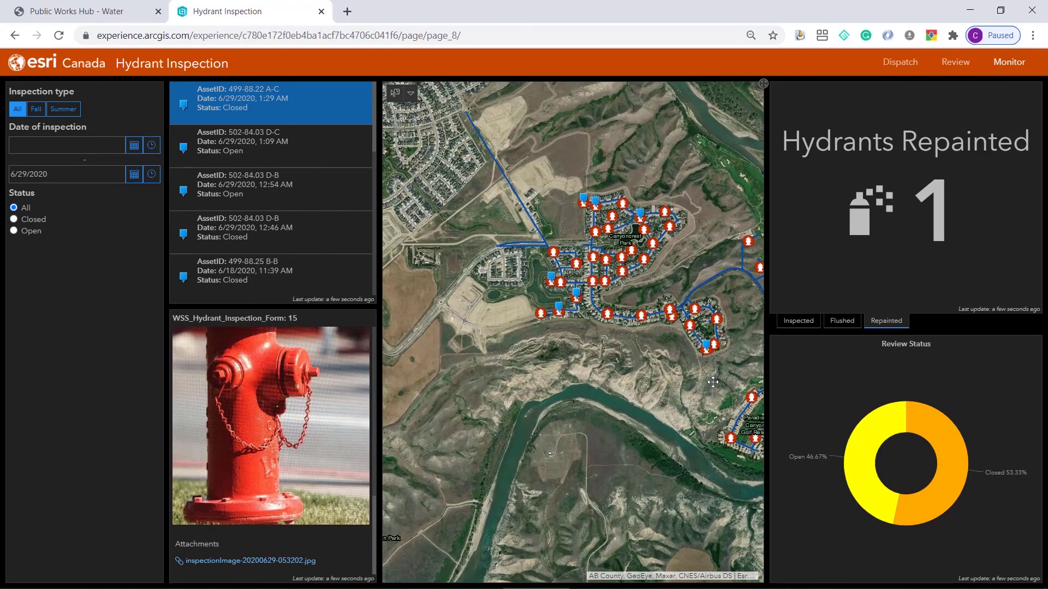
left_click(409, 97)
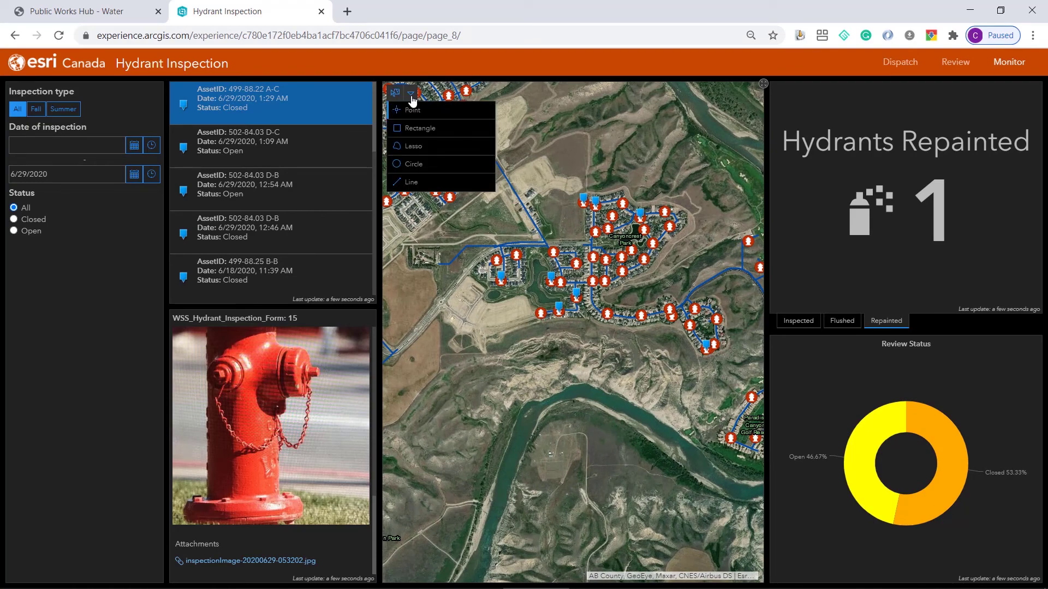
left_click(416, 131)
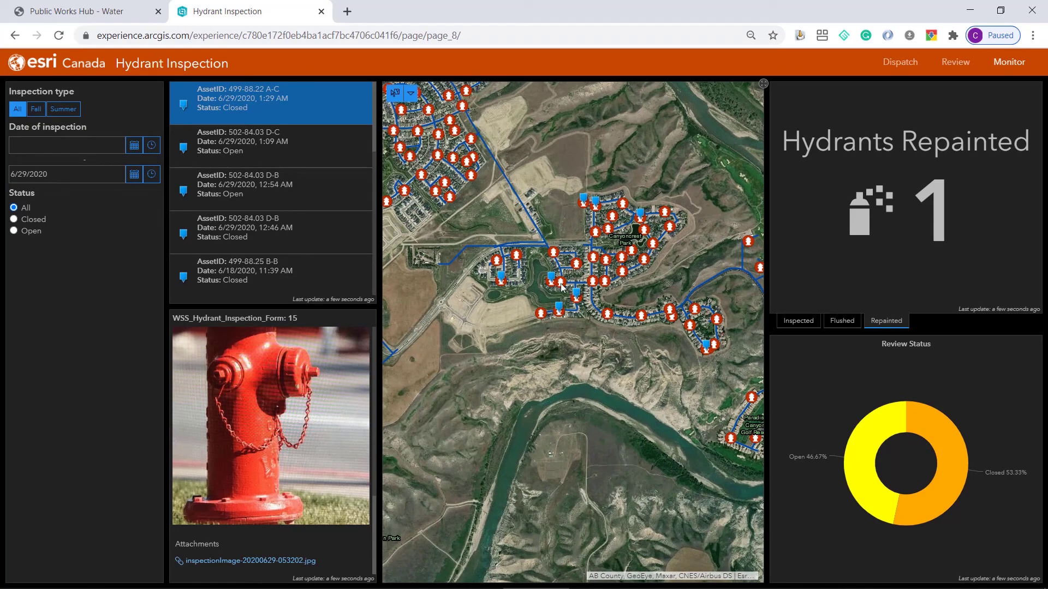
left_click_drag(579, 298, 585, 312)
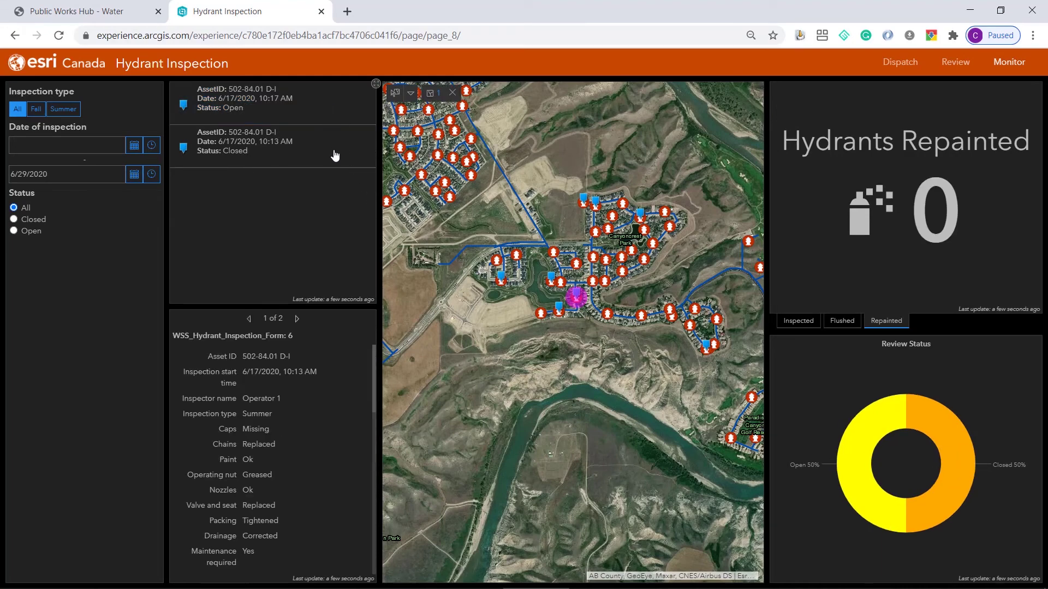
left_click(454, 96)
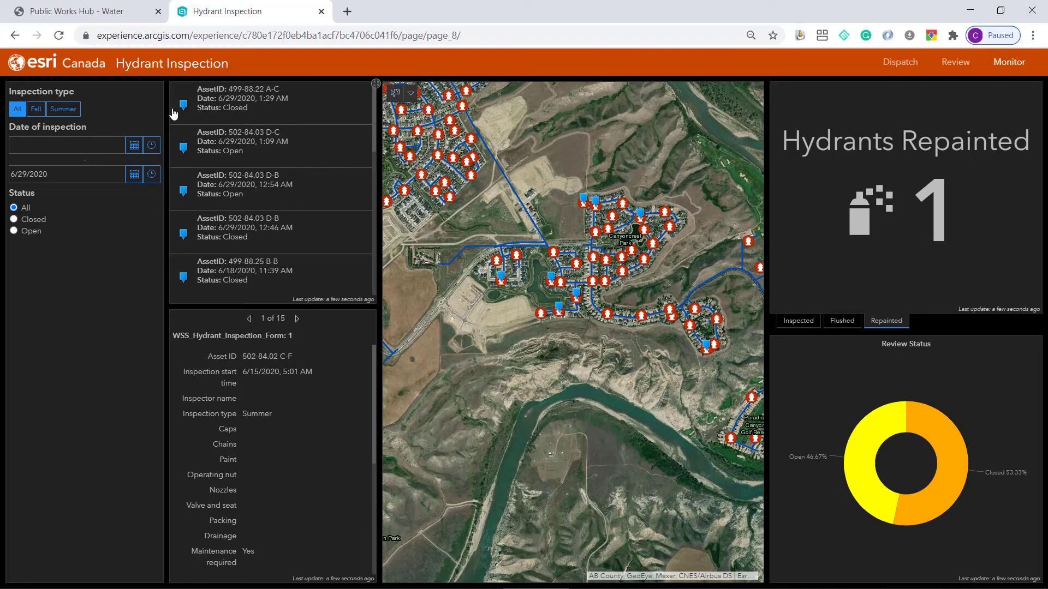
Step: Keep all inspection types, set the start date to June 24, 2020, then switch to Dispatch
left_click(65, 112)
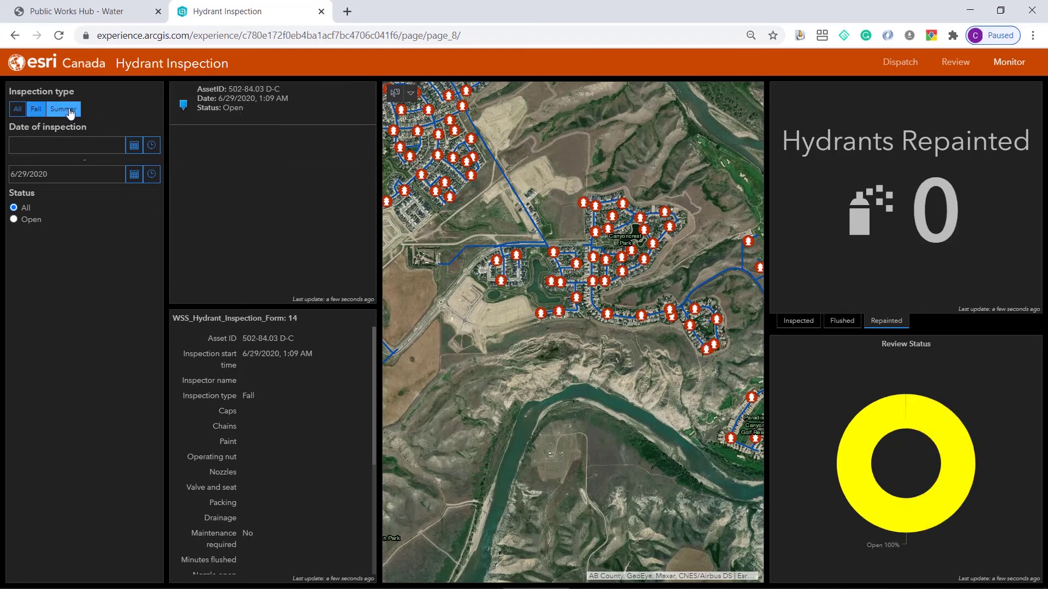
left_click(70, 111)
left_click(17, 110)
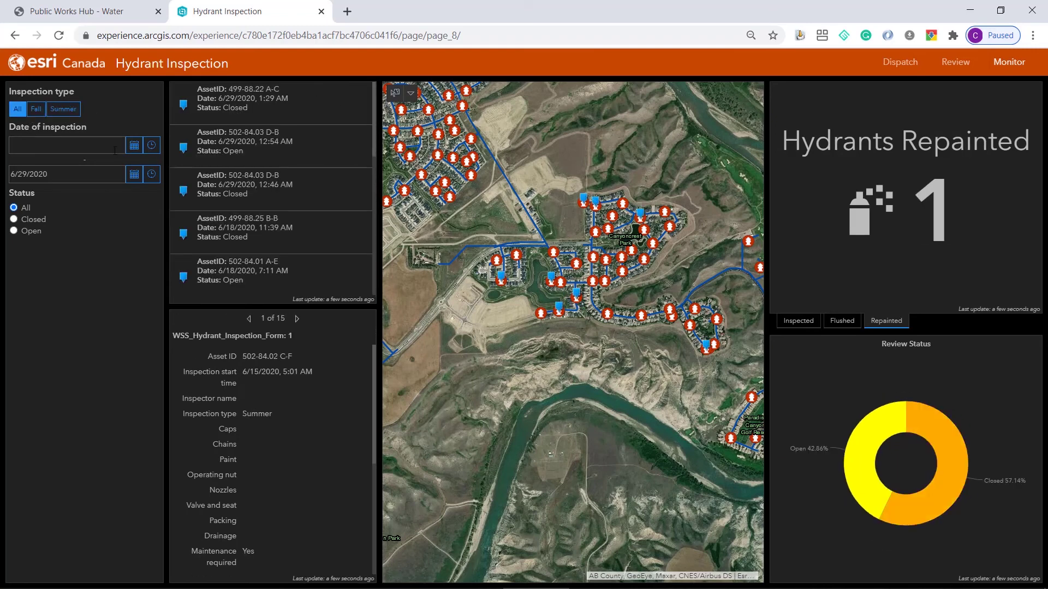
left_click(134, 147)
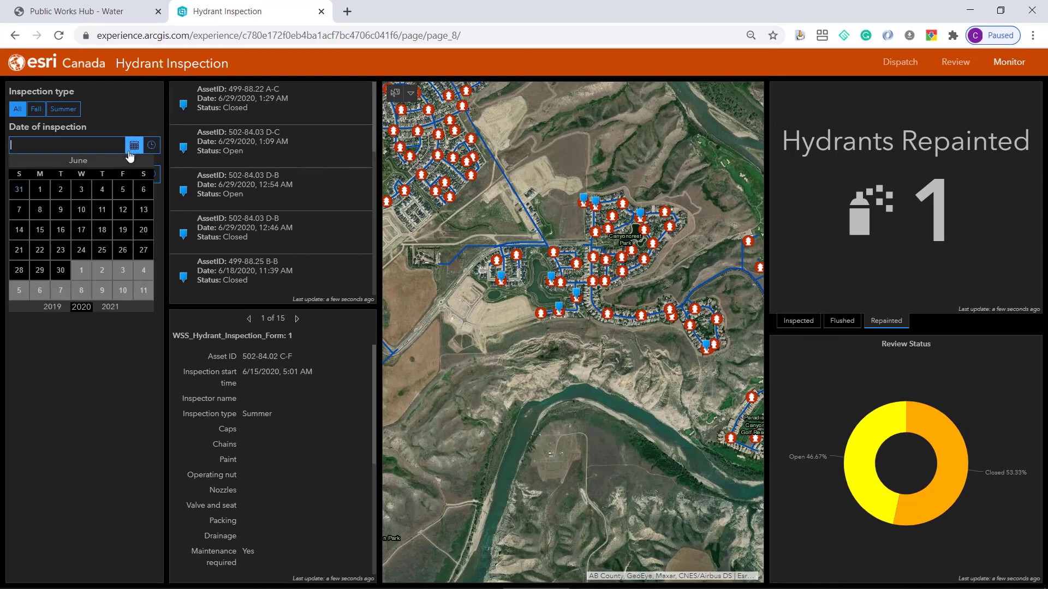
left_click(82, 255)
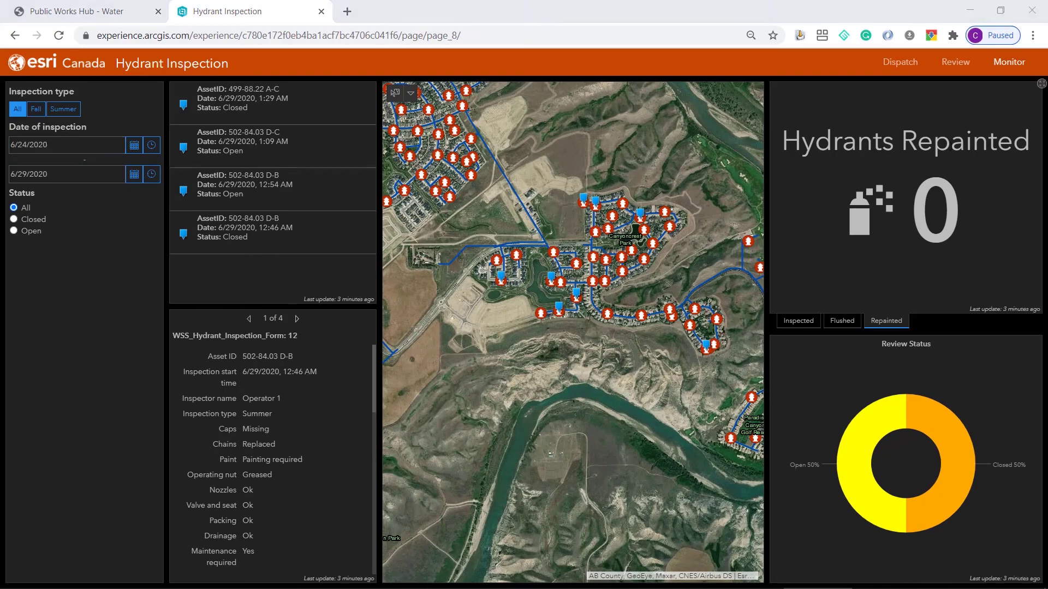
left_click(898, 68)
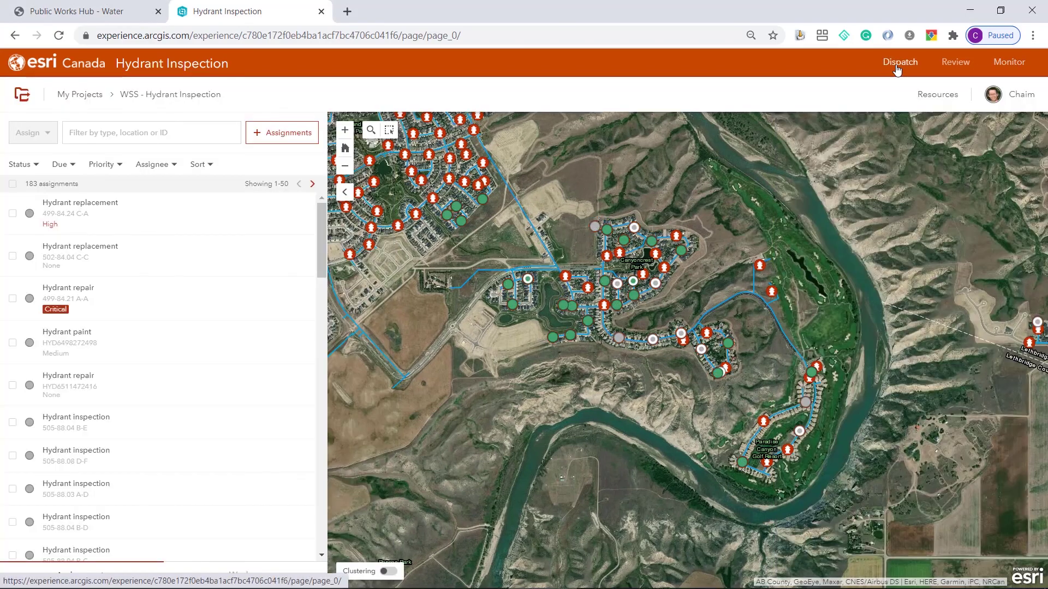
Step: Pass through the Review table back to the Monitor dashboard, keeping the 6/24/2020 date filter
left_click(955, 62)
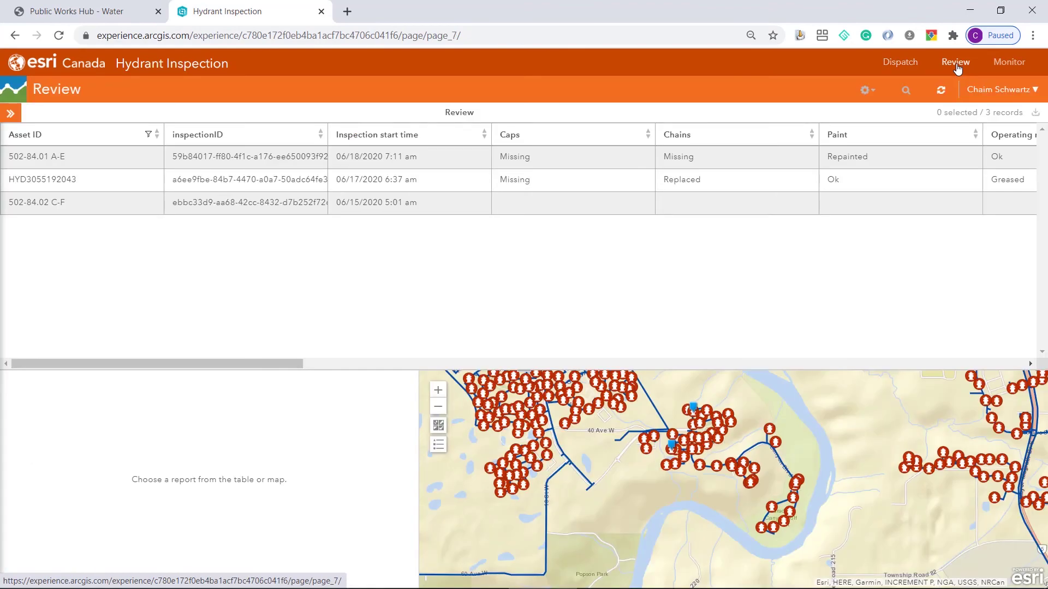
left_click(1010, 69)
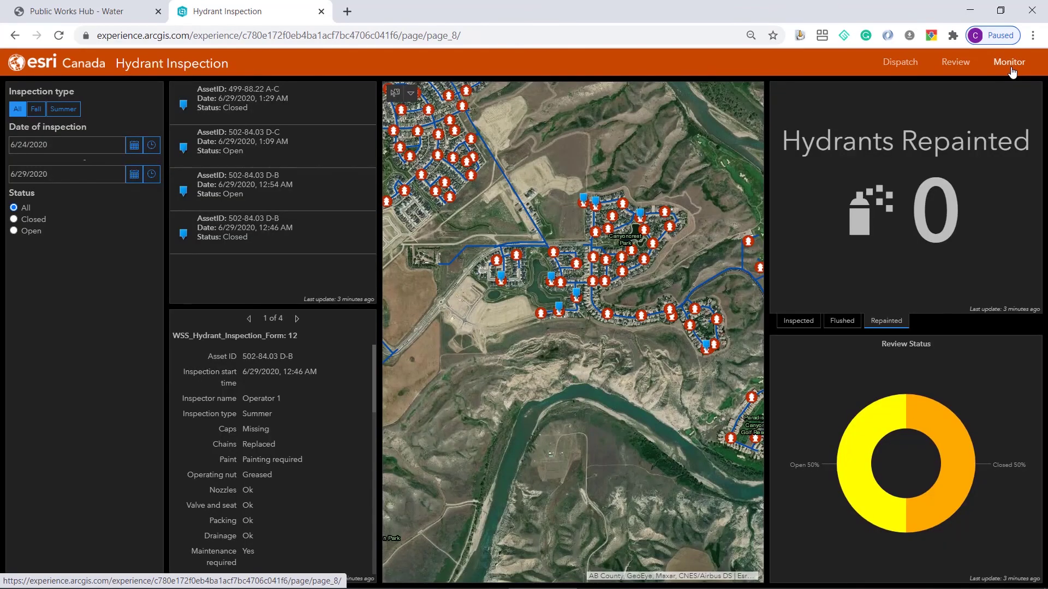